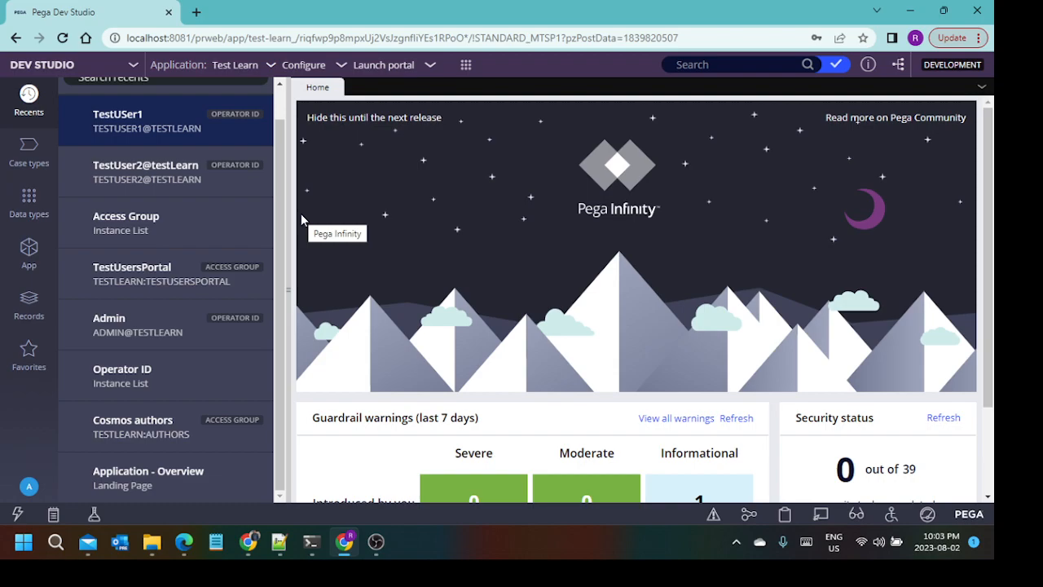
Step: Create a new case type named Enrolment in the Test Learn application
left_click(28, 152)
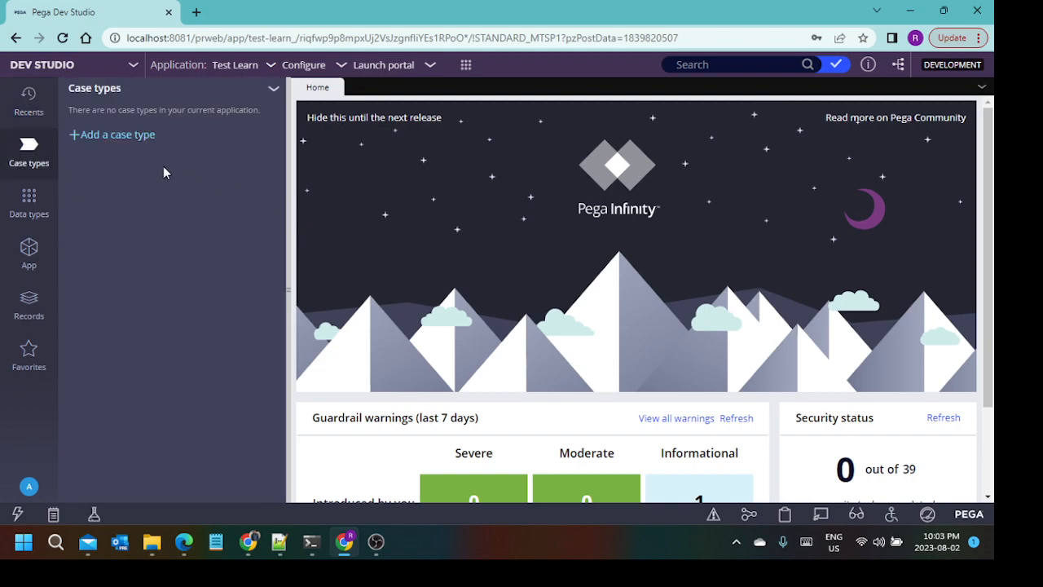
left_click(114, 134)
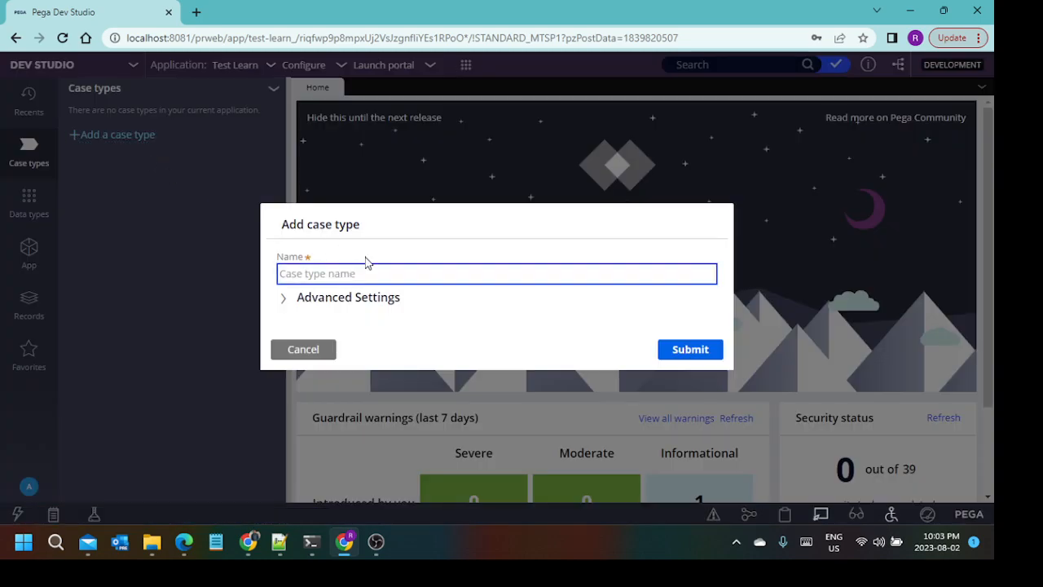
type("Enrolment")
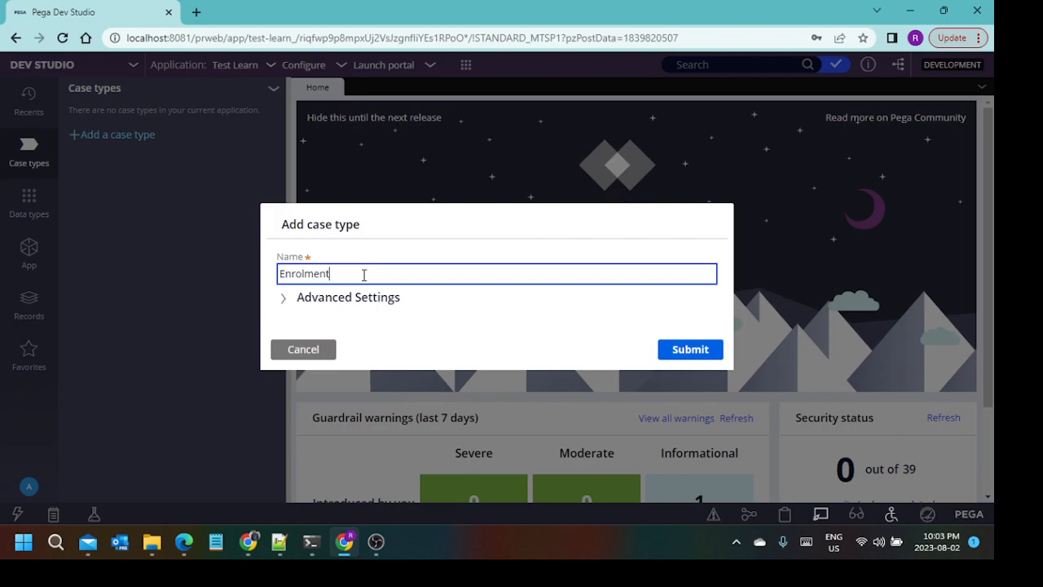
left_click(364, 297)
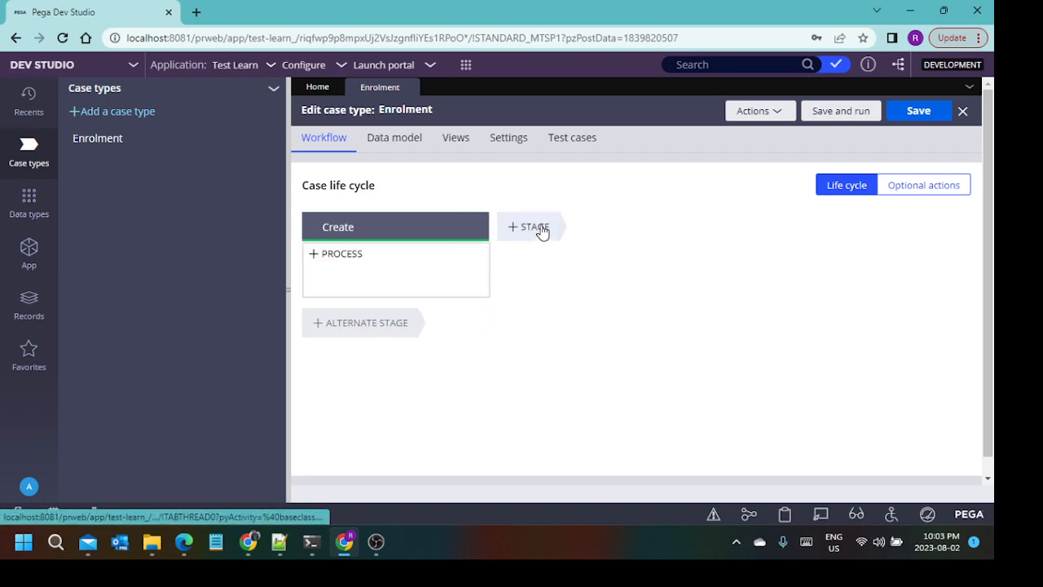
Step: Add a stage named Submit Application after the Create stage in the case life cycle
left_click(537, 228)
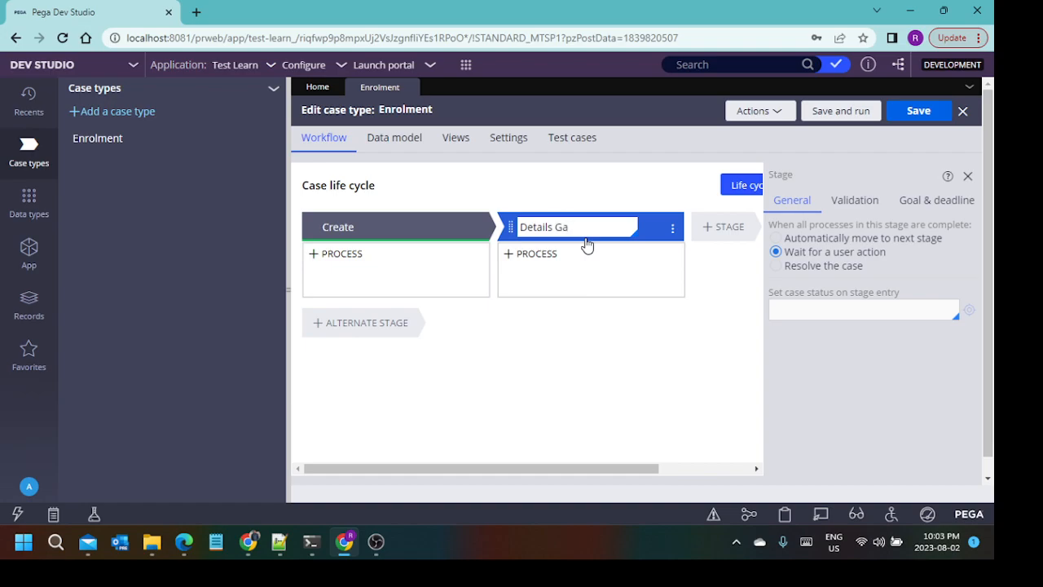
key("BackSpace")
key("BackSpace")
key("BackSpace")
key("BackSpace")
key("BackSpace")
key("BackSpace")
key("BackSpace")
key("BackSpace")
key("BackSpace")
key("BackSpace")
key("BackSpace")
key("BackSpace")
key("BackSpace")
key("BackSpace")
key("BackSpace")
key("BackSpace")
type("Submit Application")
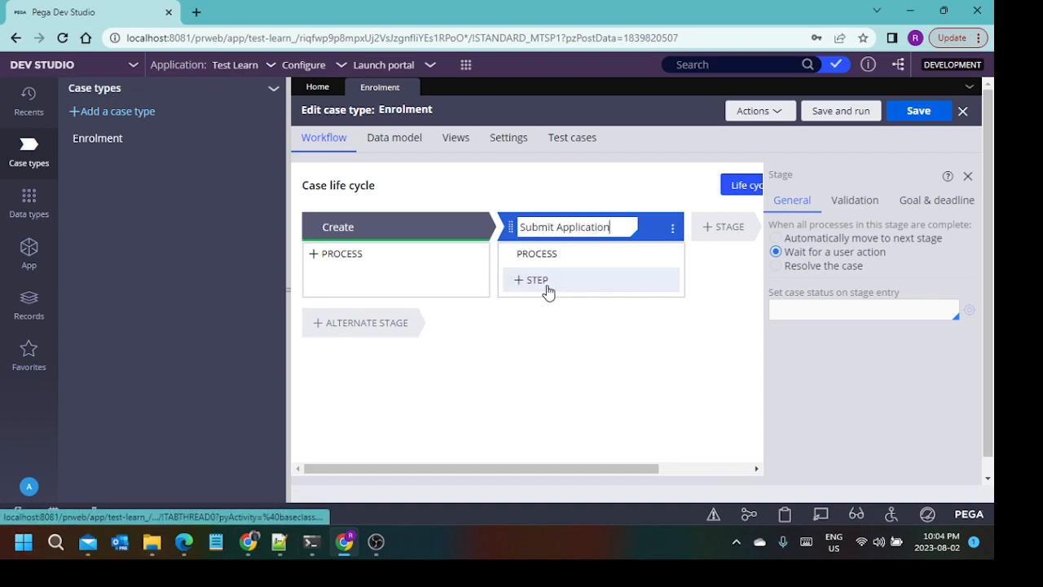
Step: Add a Collect information step named "Submit details" to the Submit Application stage
left_click(549, 279)
left_click(536, 326)
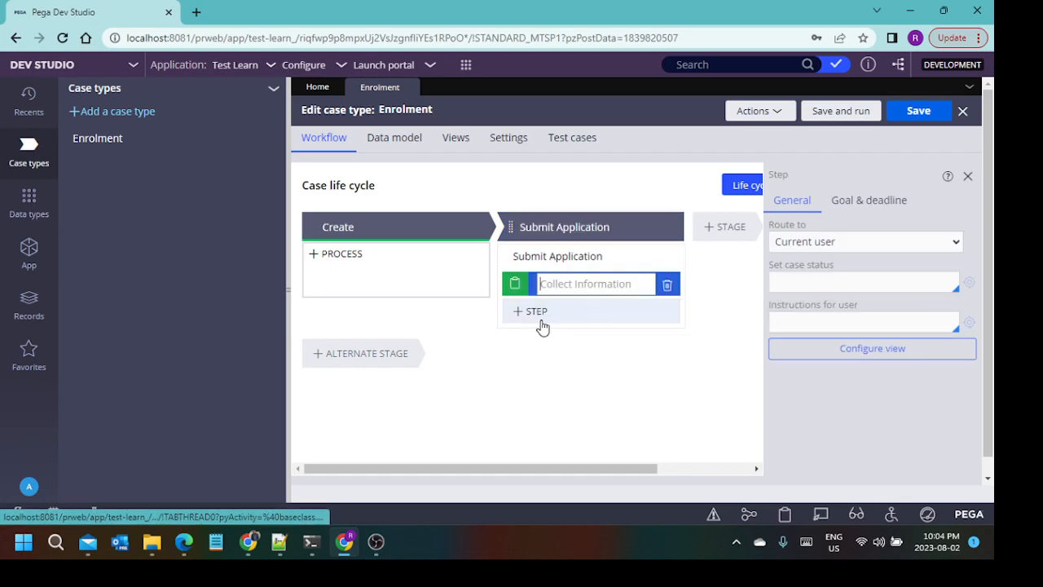
type("Submit details")
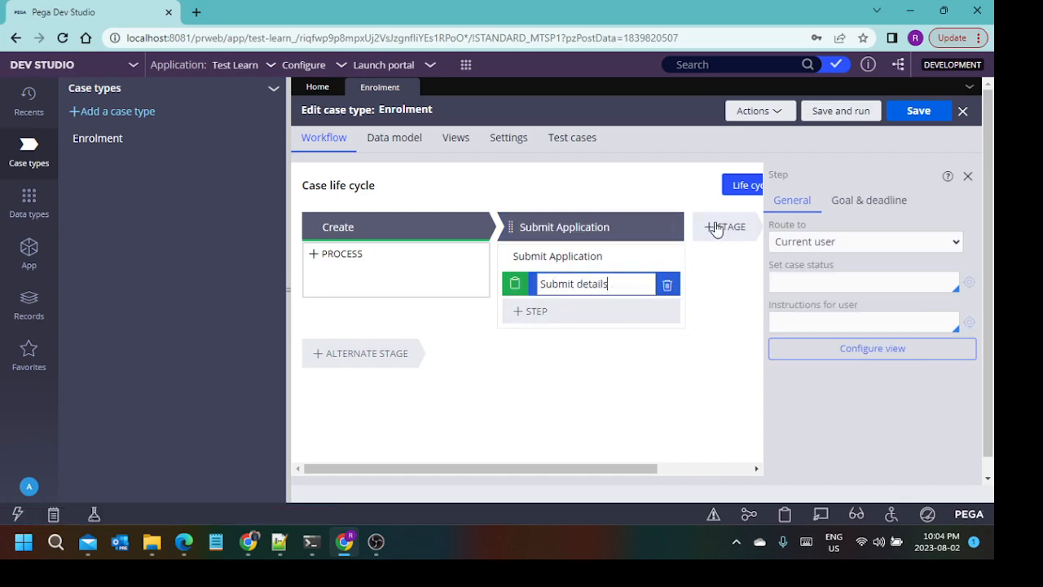
Step: Add a stage named Approve Application after the Submit Application stage
left_click(717, 227)
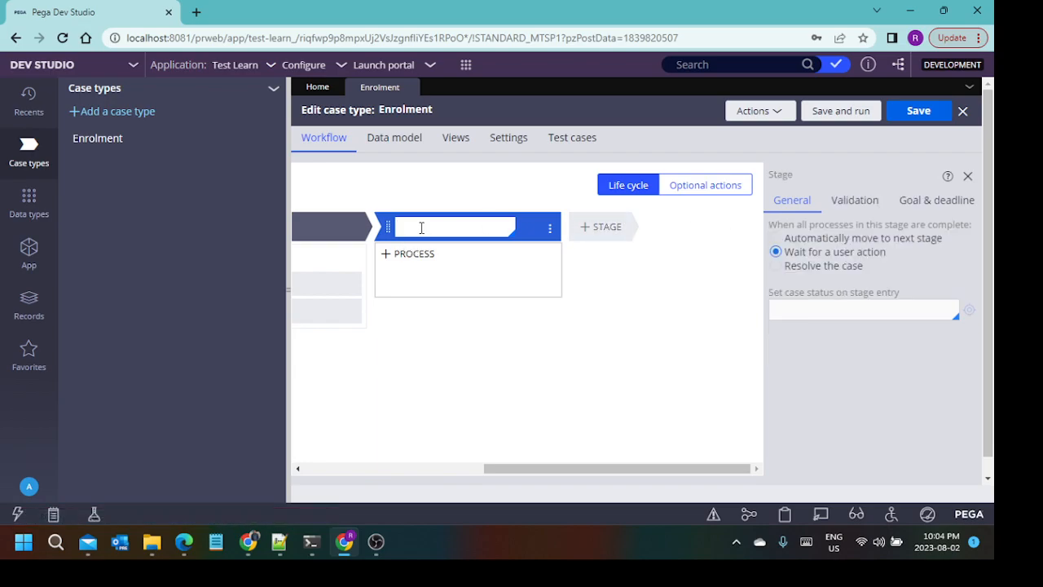
type("Approve Application")
key("Return")
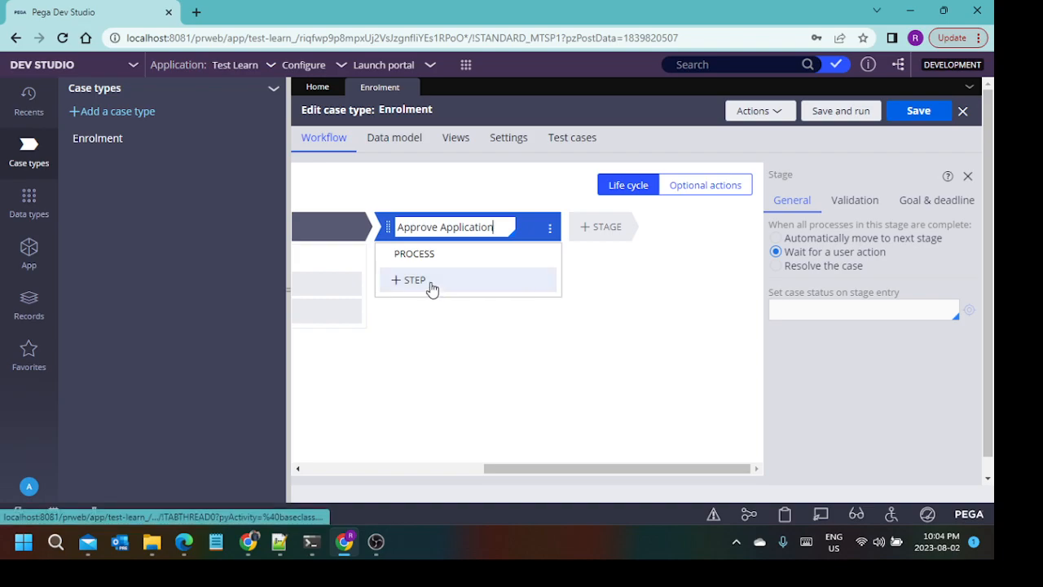
Step: Add an Approve/Reject step named Approve Application to the Approve Application stage
left_click(657, 280)
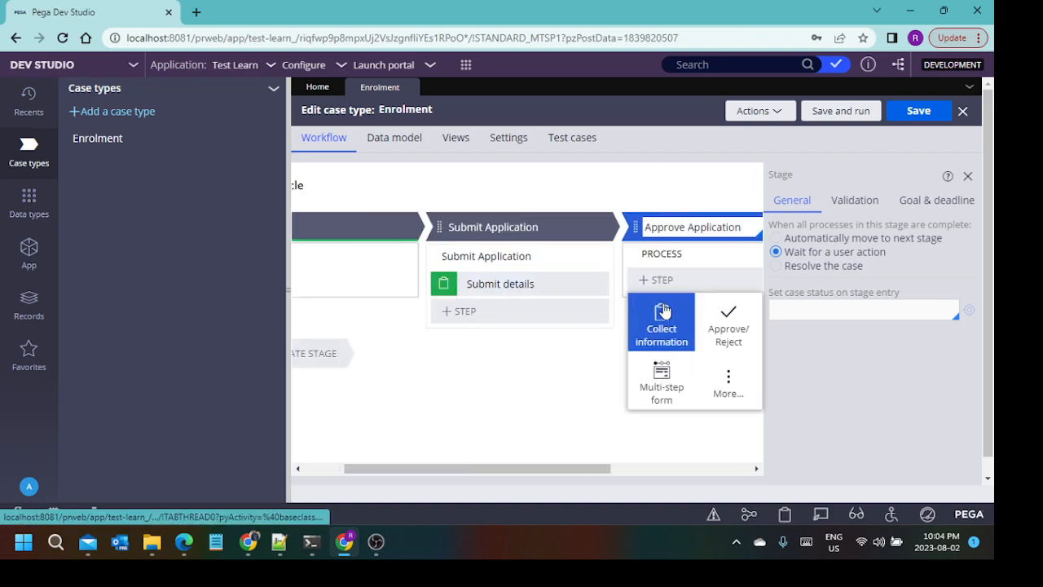
left_click(729, 324)
type("Approve Applic")
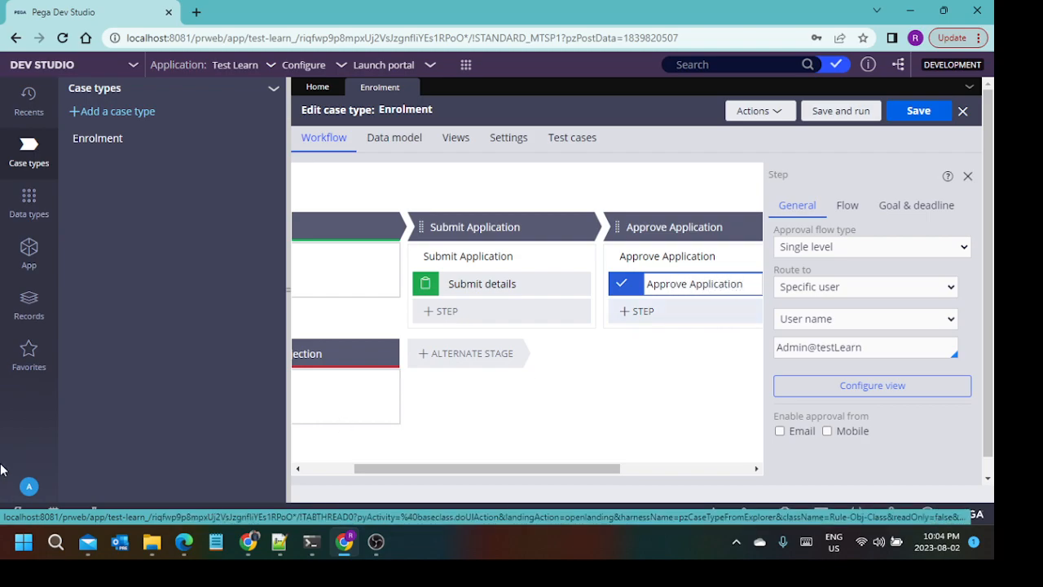
type("ation")
Step: Add a stage named Enrollment Confirmation after the Approve Application stage
left_click_drag(290, 348, 256, 349)
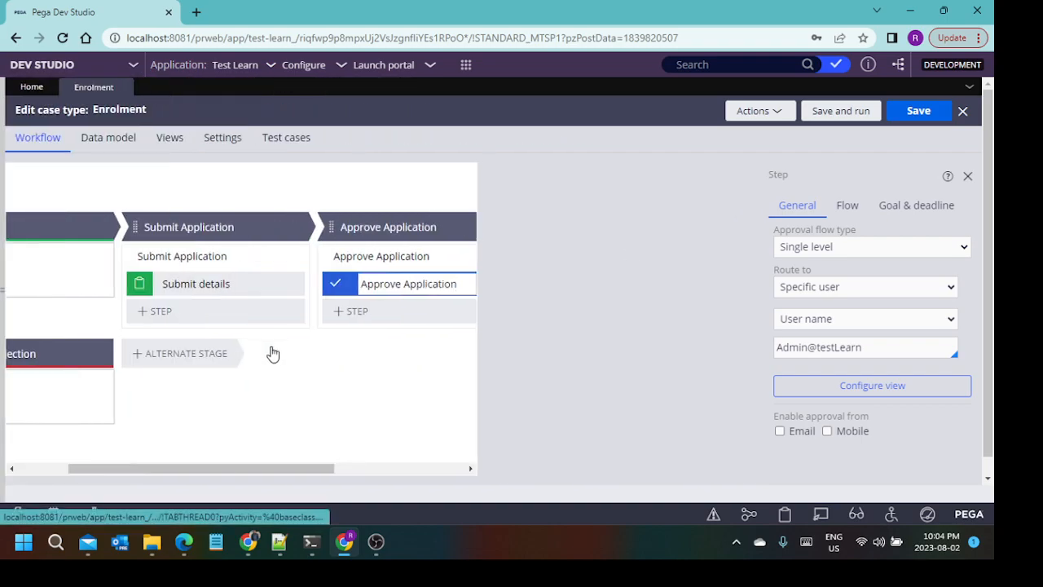
left_click(614, 232)
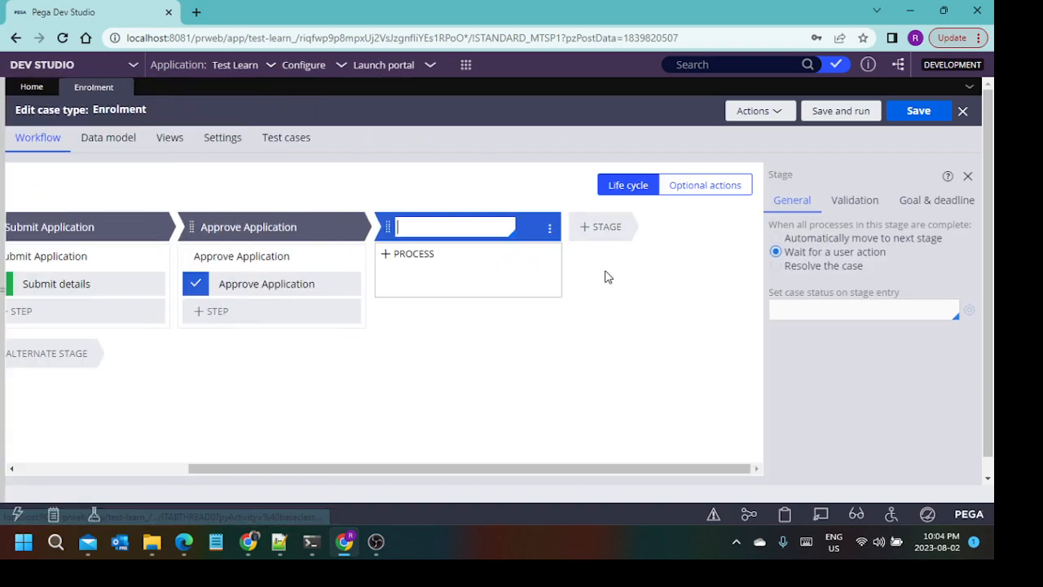
left_click(448, 282)
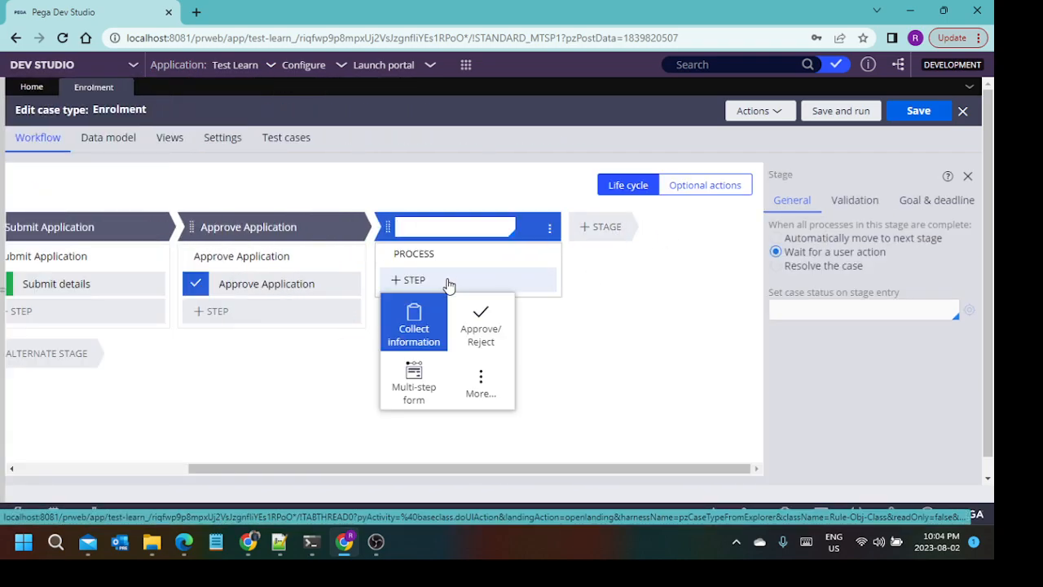
left_click(459, 225)
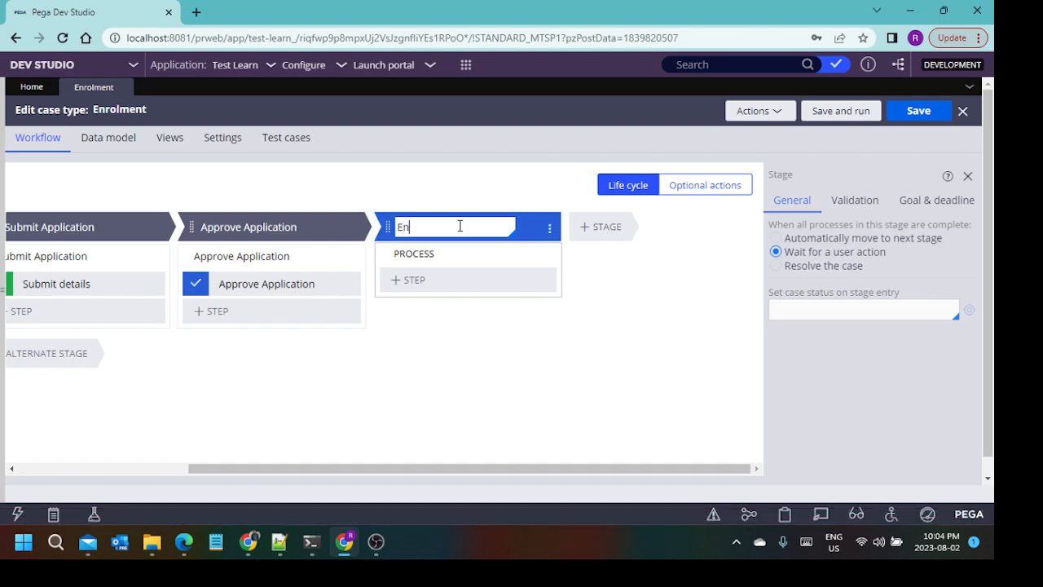
type("Enrollment Confirmation")
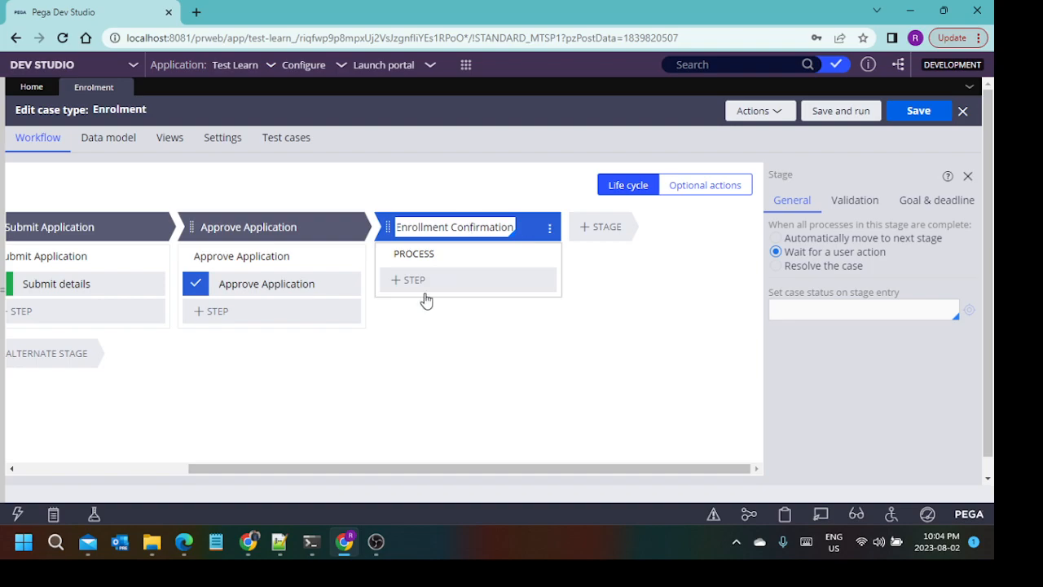
Step: Add a Collect information step named Enrollment Confirmation to the Enrollment Confirmation stage
left_click(438, 290)
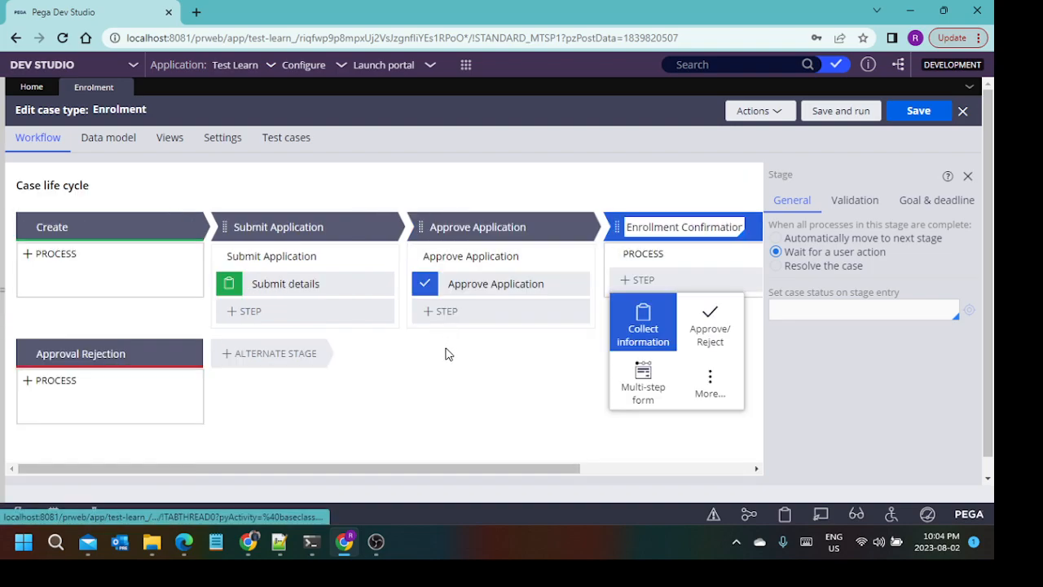
left_click(640, 325)
type("Enrollment Confirmation")
key("Return")
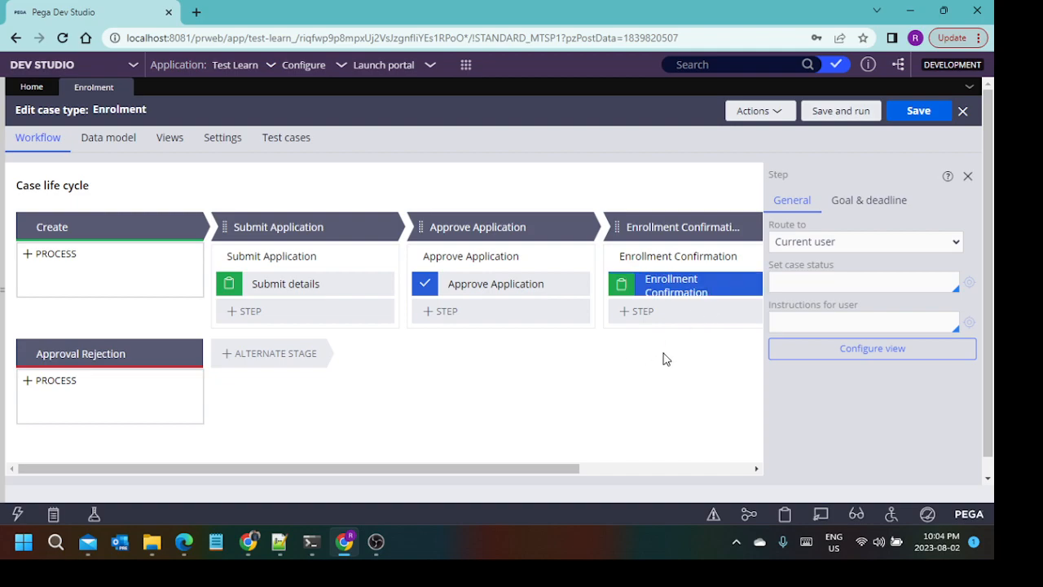
Step: Configure the view of the Submit details step with single-line text fields First Name and Last Name
left_click(317, 283)
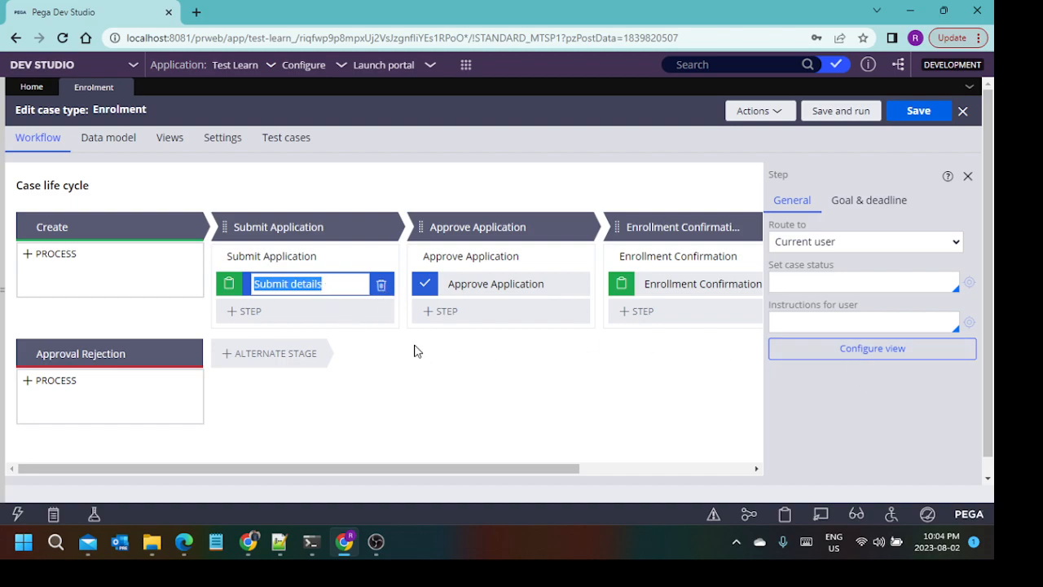
left_click(868, 358)
left_click(321, 246)
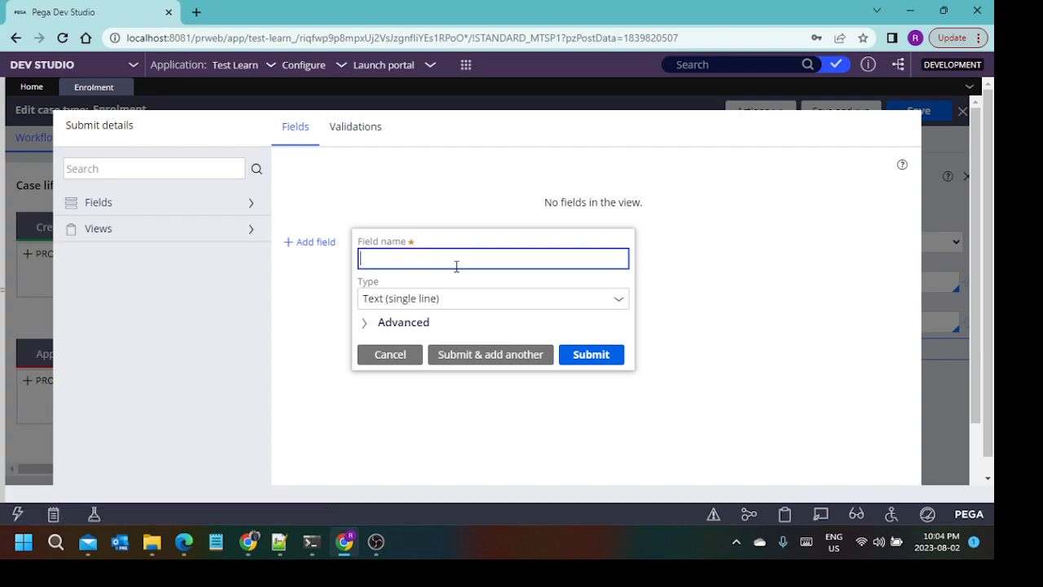
type("First NA")
left_click(493, 356)
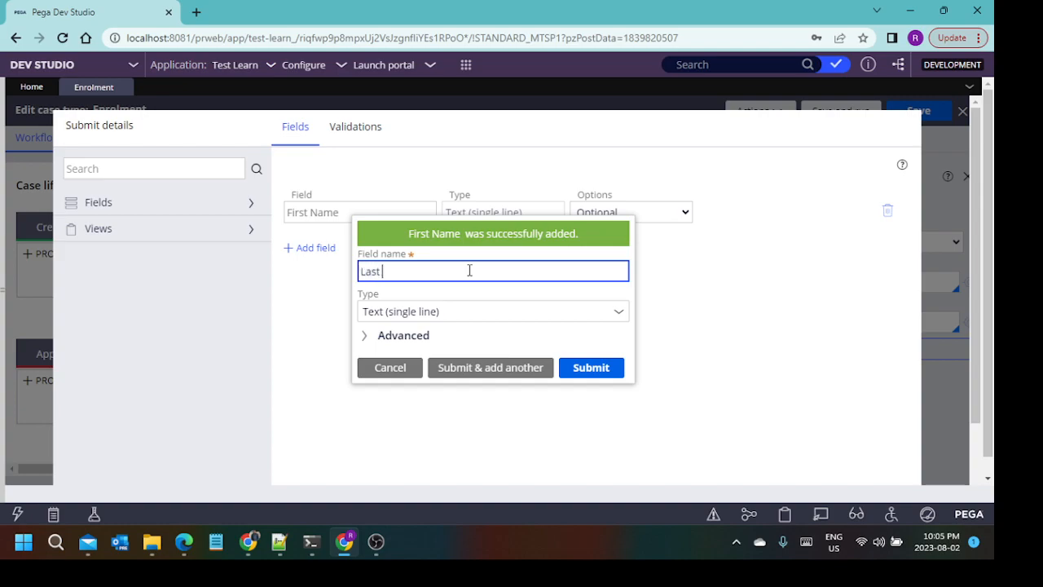
left_click(477, 359)
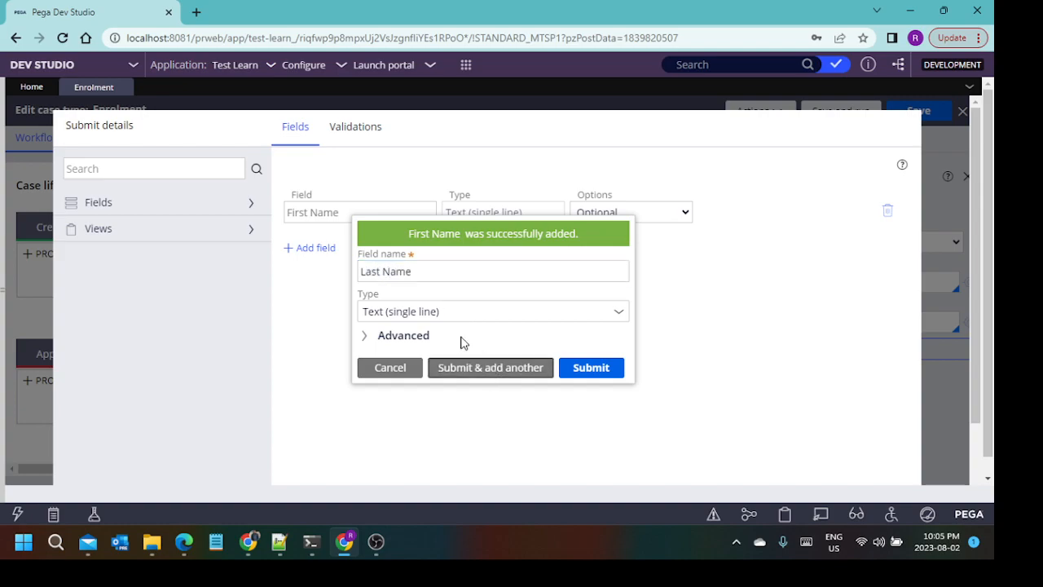
Step: Add a field named Phone of type Phone to the Submit details view
type("Phone")
left_click(624, 316)
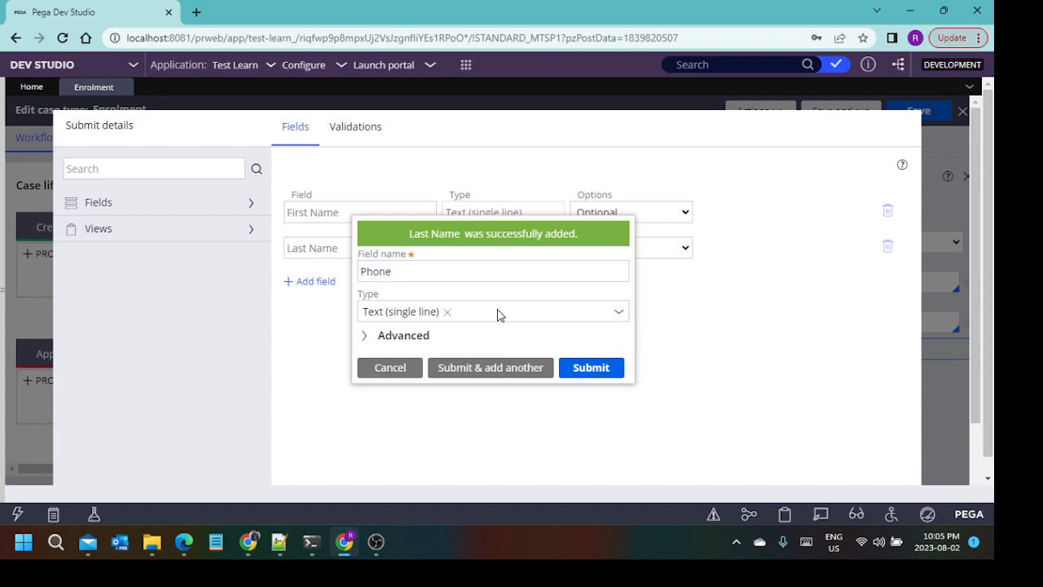
left_click(621, 314)
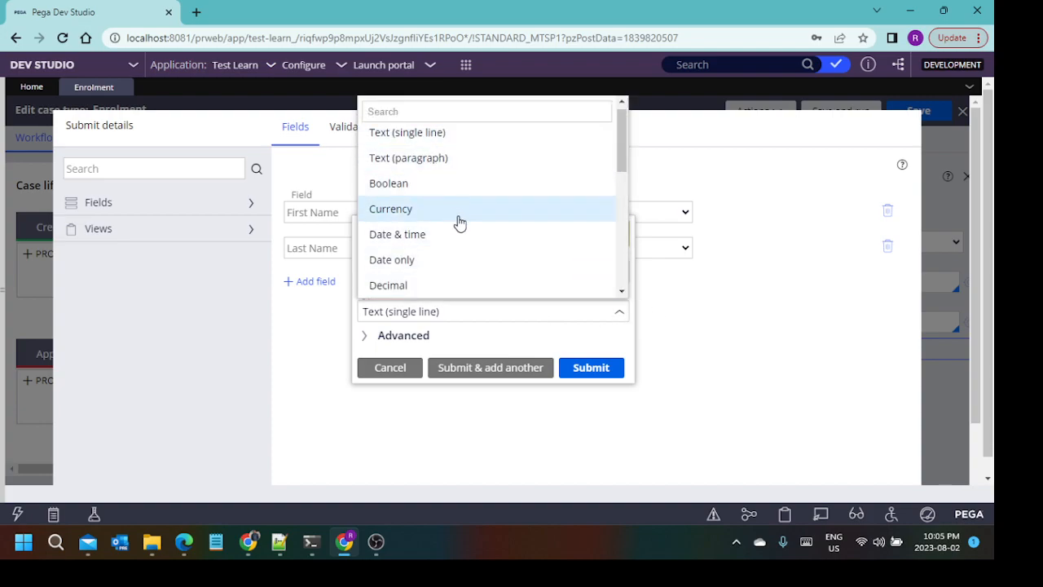
scroll(464, 228, "down", 3)
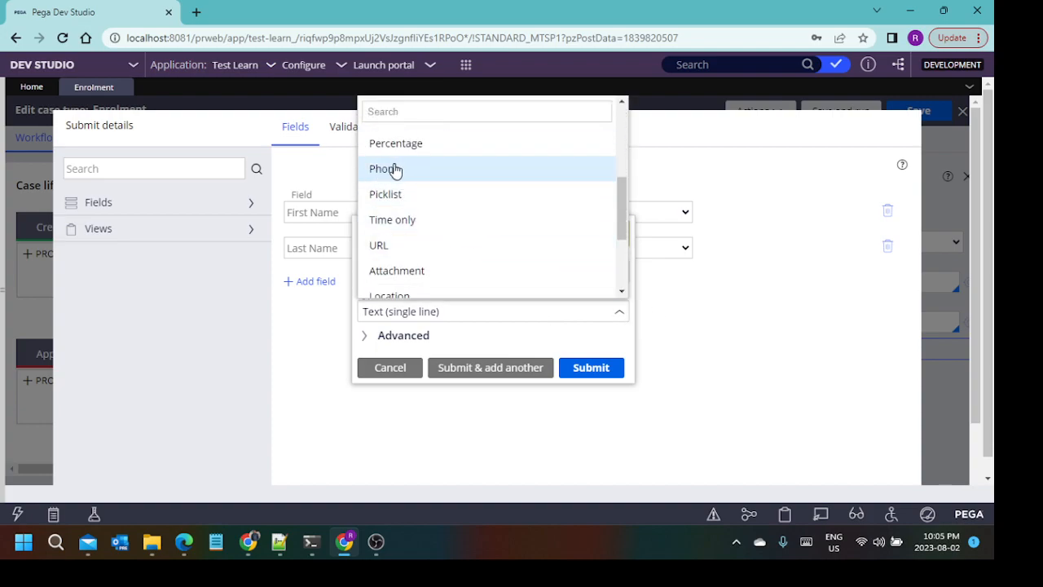
scroll(419, 238, "up", 2)
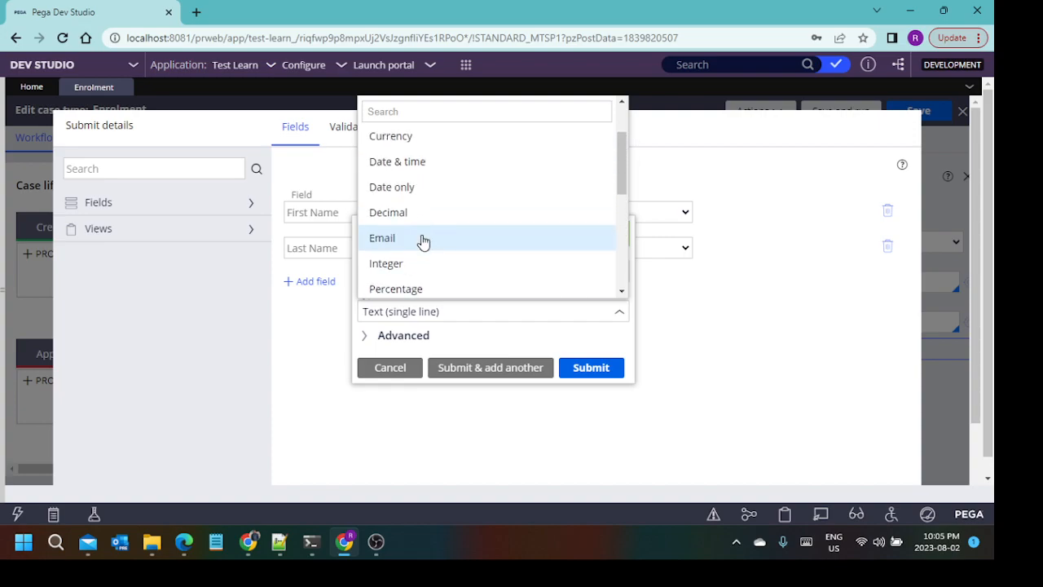
scroll(410, 214, "down", 1)
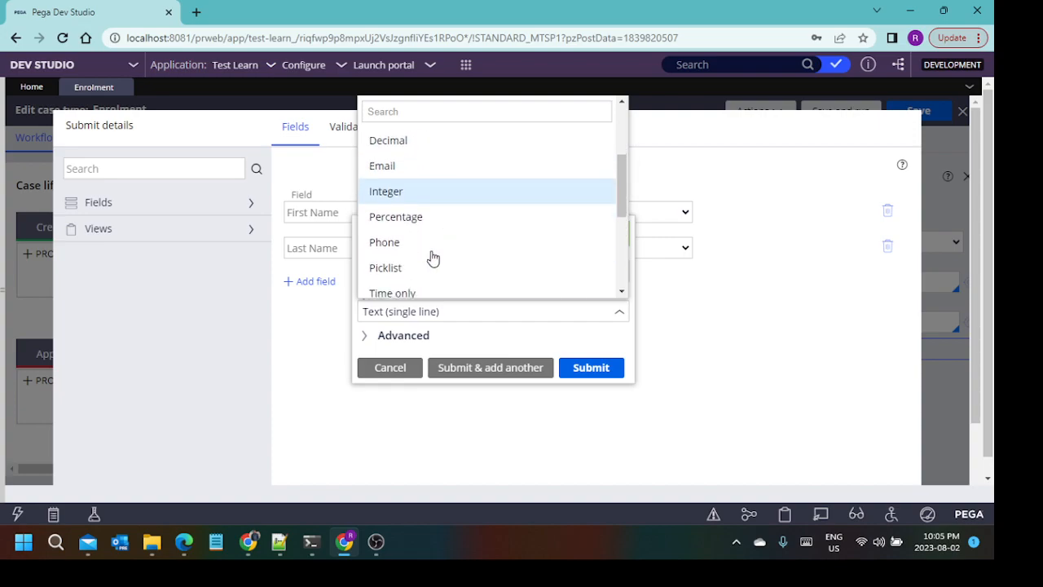
left_click(383, 199)
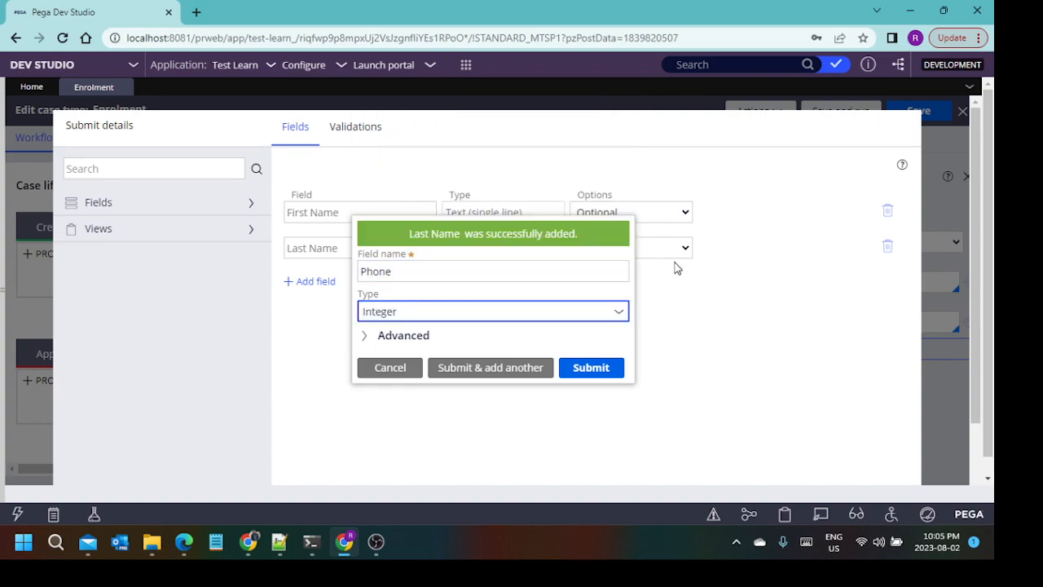
left_click(617, 310)
scroll(420, 222, "down", 2)
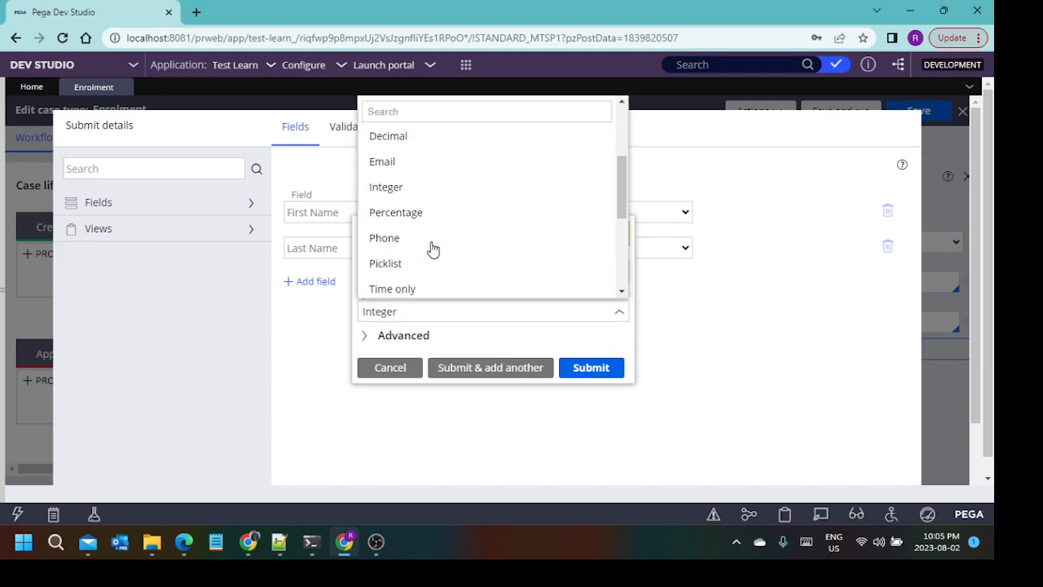
left_click(398, 238)
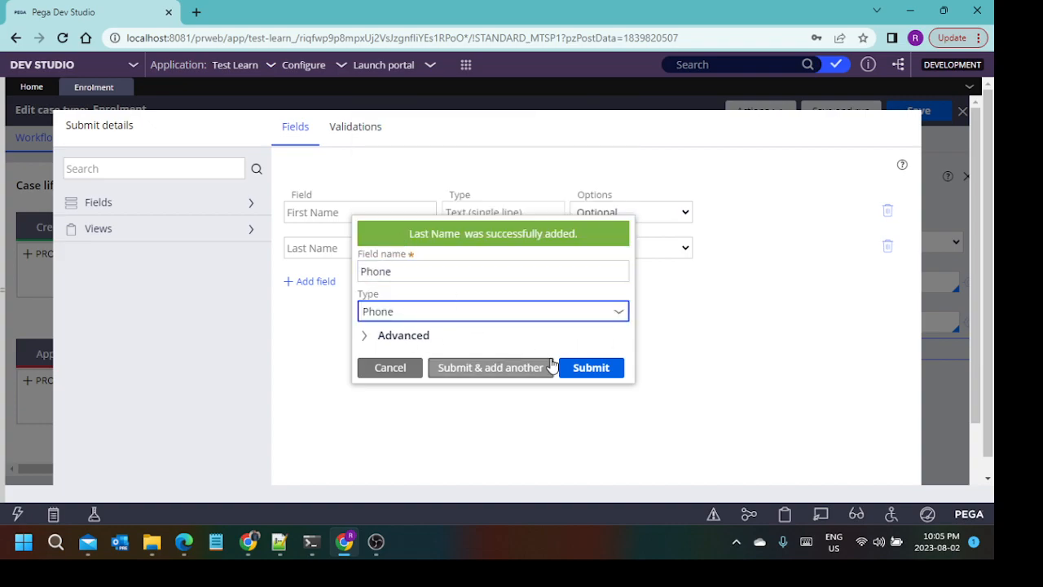
left_click(480, 367)
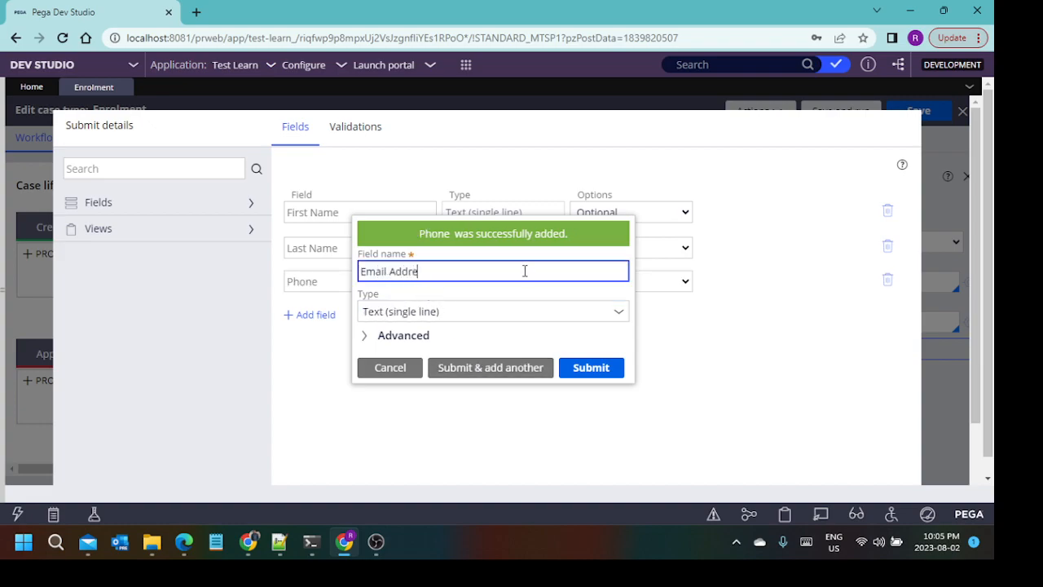
Step: Add an Email Address field of type Email and submit the Submit details view
left_click(620, 313)
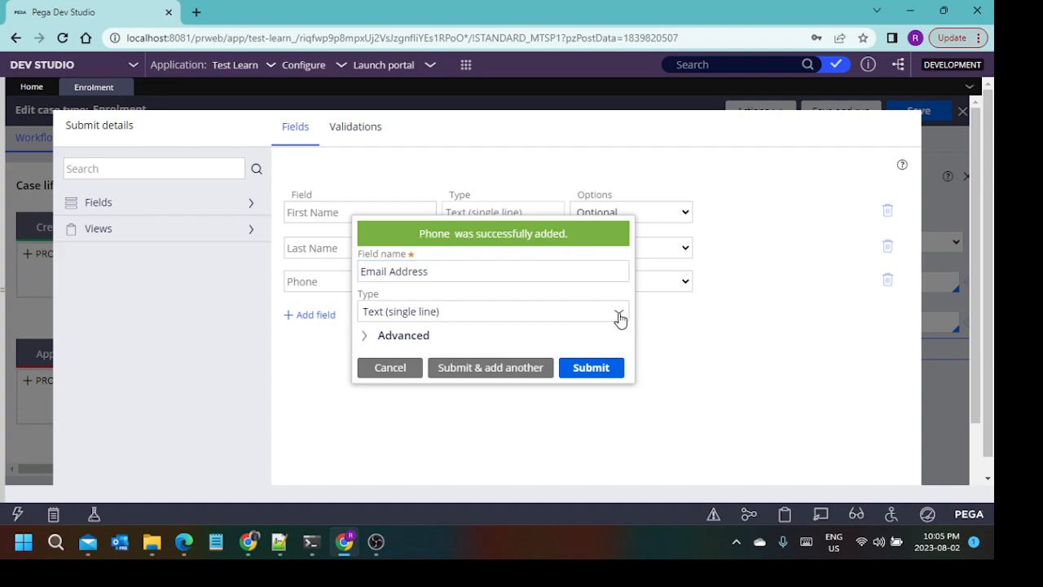
left_click(620, 317)
scroll(434, 234, "down", 1)
left_click(438, 234)
left_click(593, 363)
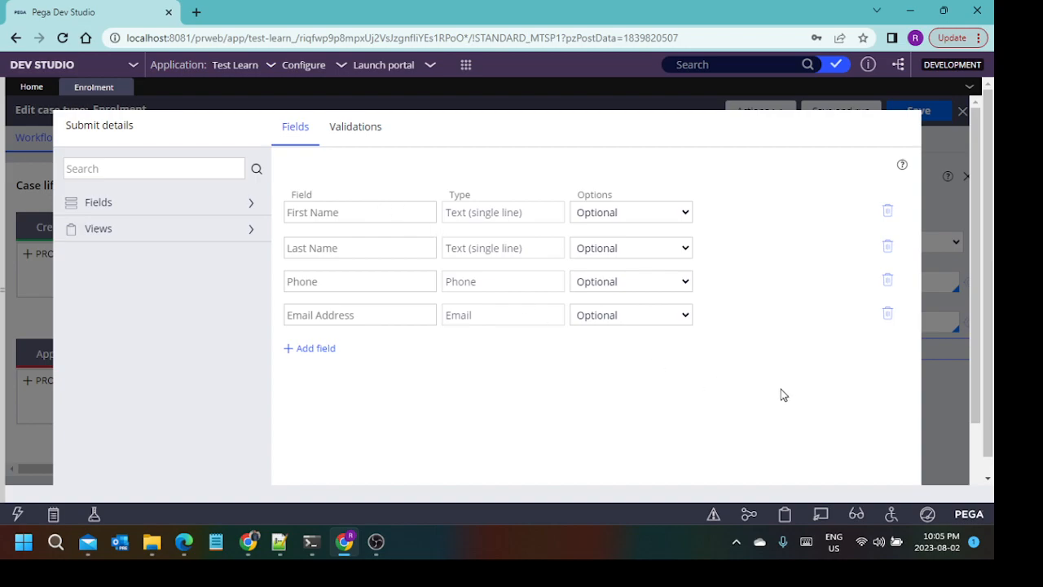
scroll(768, 389, "down", 1)
left_click(903, 483)
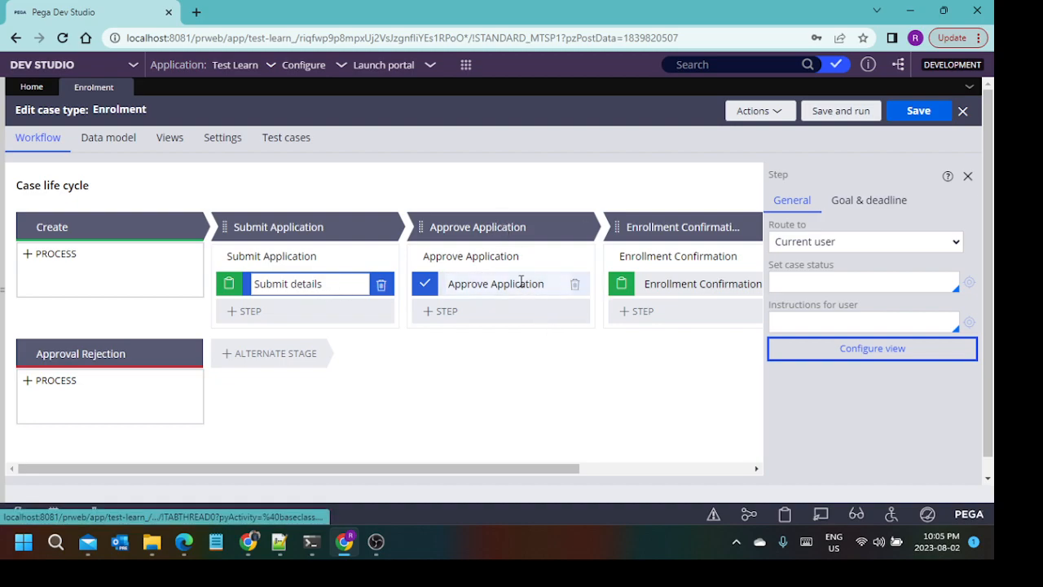
Step: Configure the view of the Enrollment Confirmation step with the Submit details view set to read-only, and submit it
left_click(715, 284)
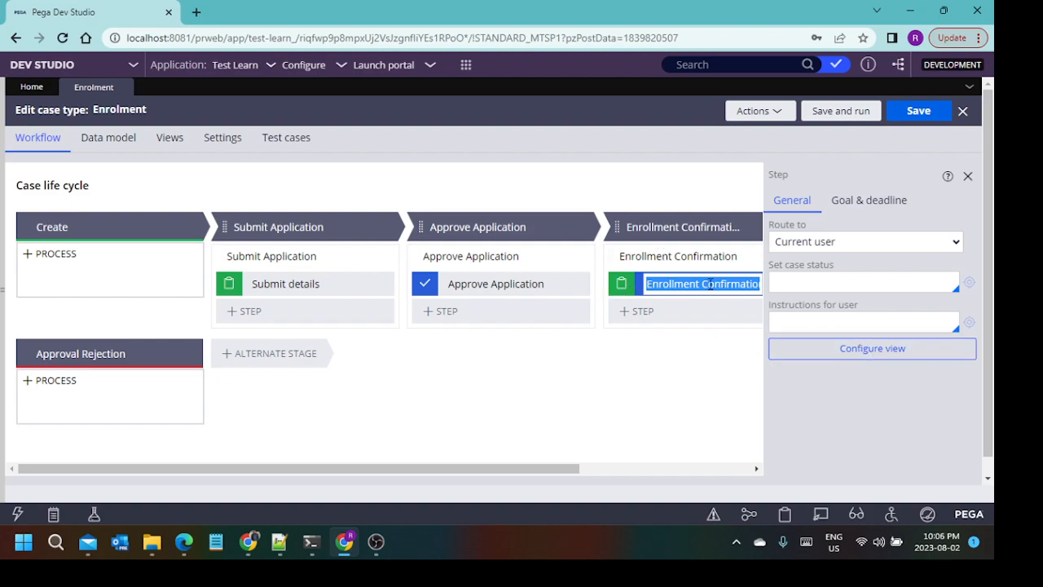
left_click(855, 356)
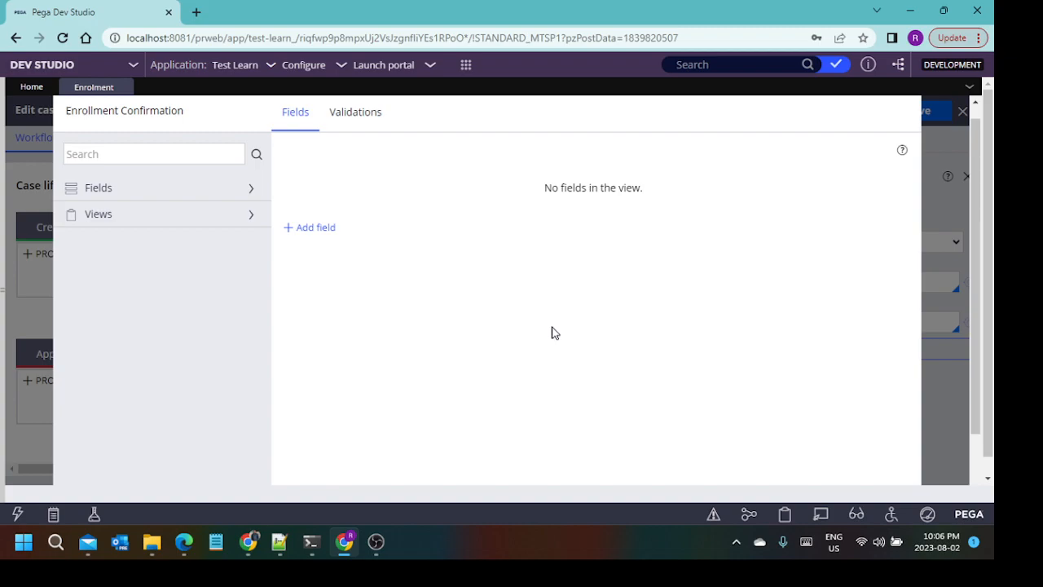
left_click(251, 216)
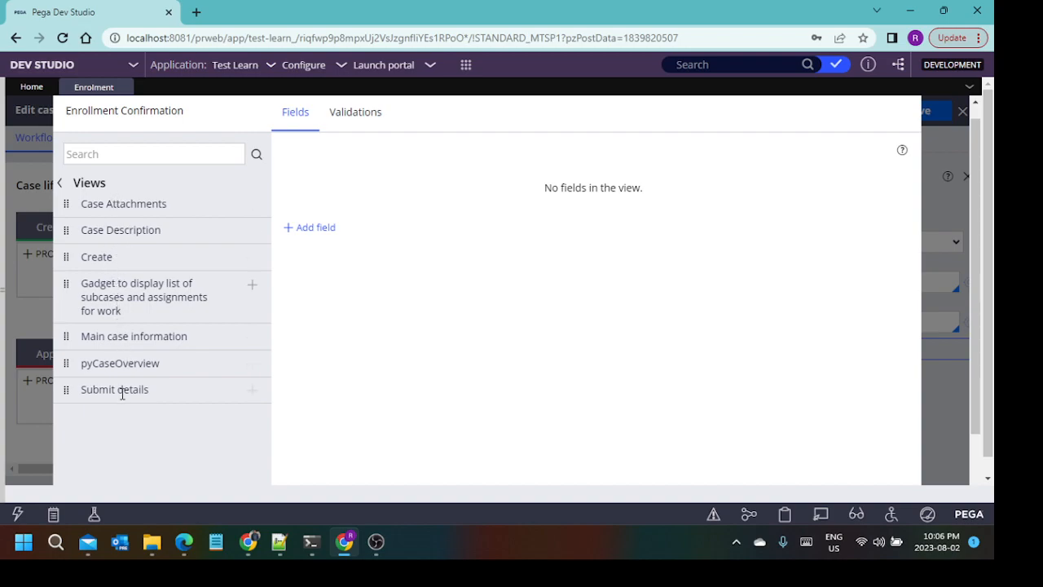
left_click(251, 390)
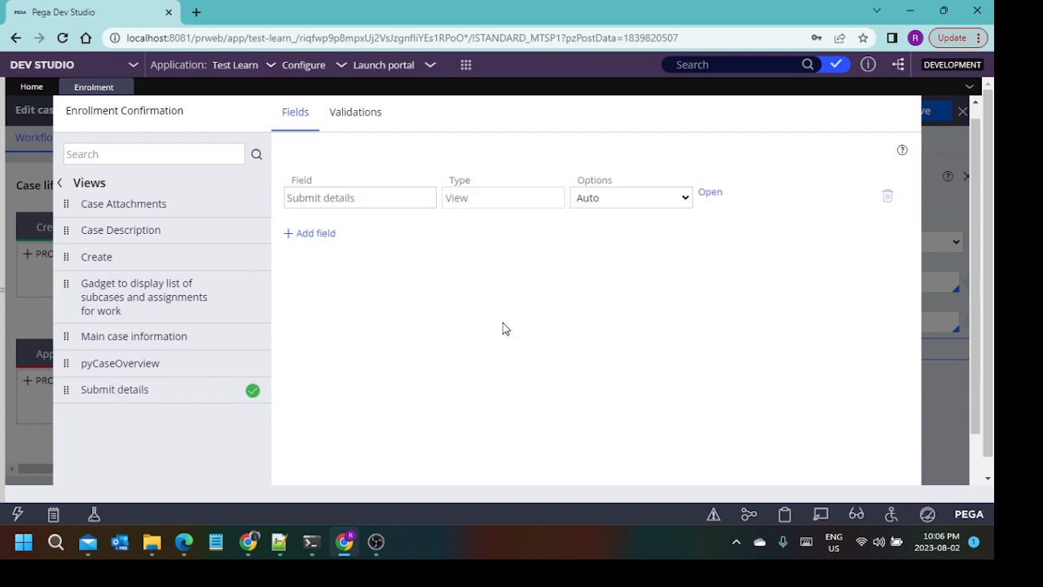
left_click(666, 198)
left_click(605, 233)
scroll(870, 380, "down", 2)
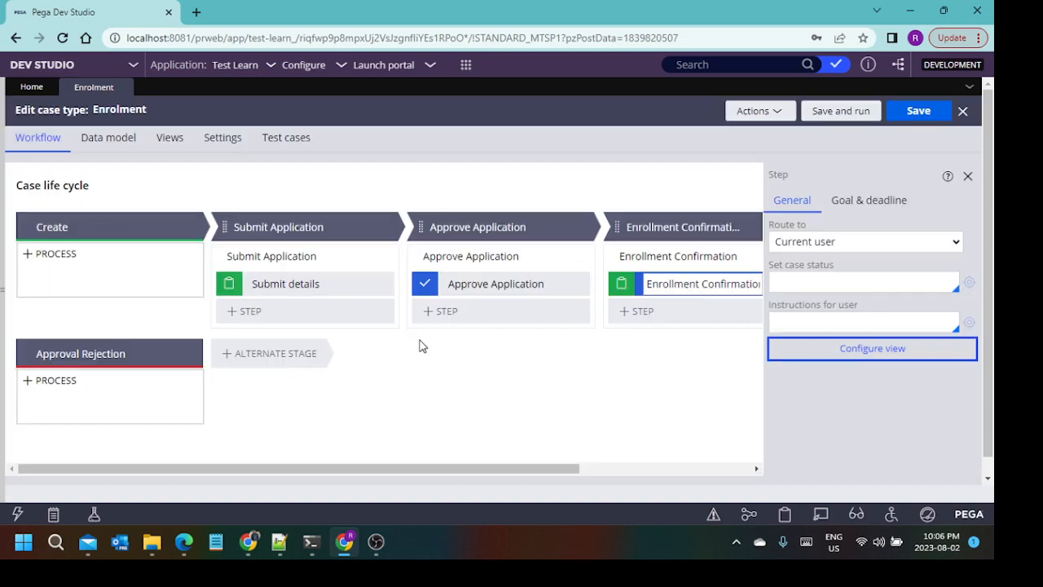
Step: Save the Enrolment case type and run it as a new case
left_click(849, 113)
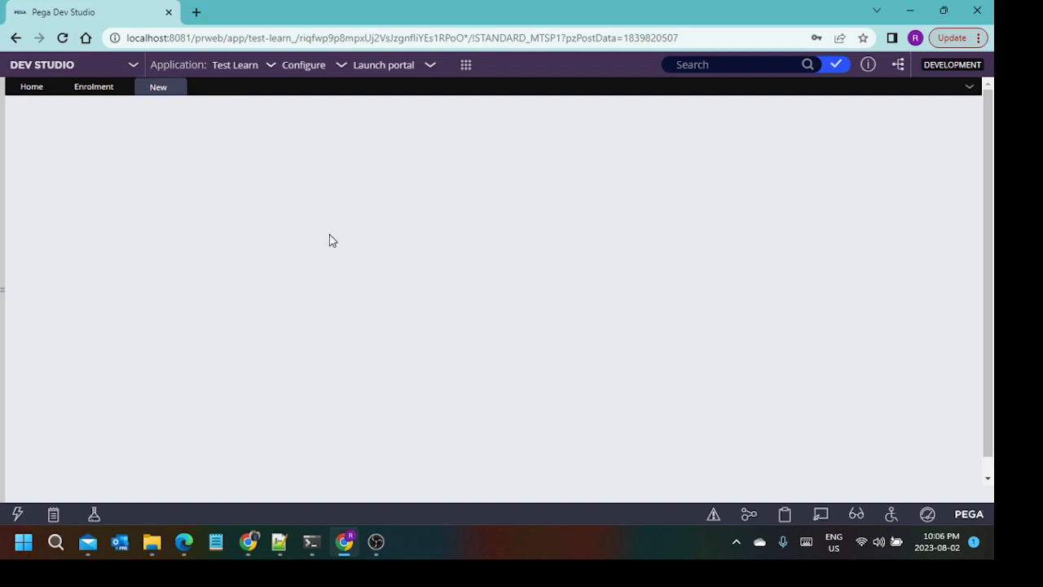
left_click(91, 88)
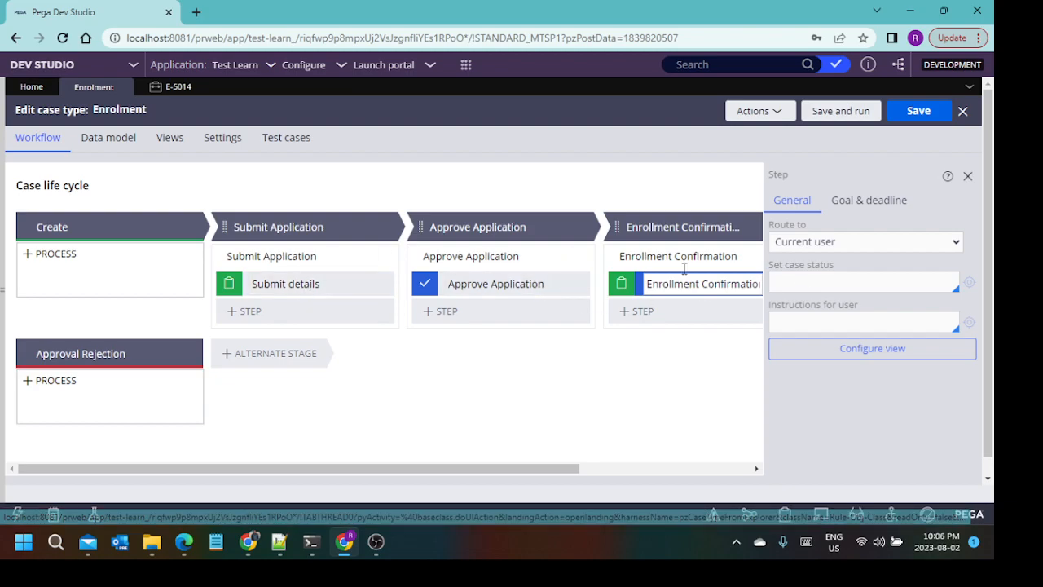
left_click(176, 86)
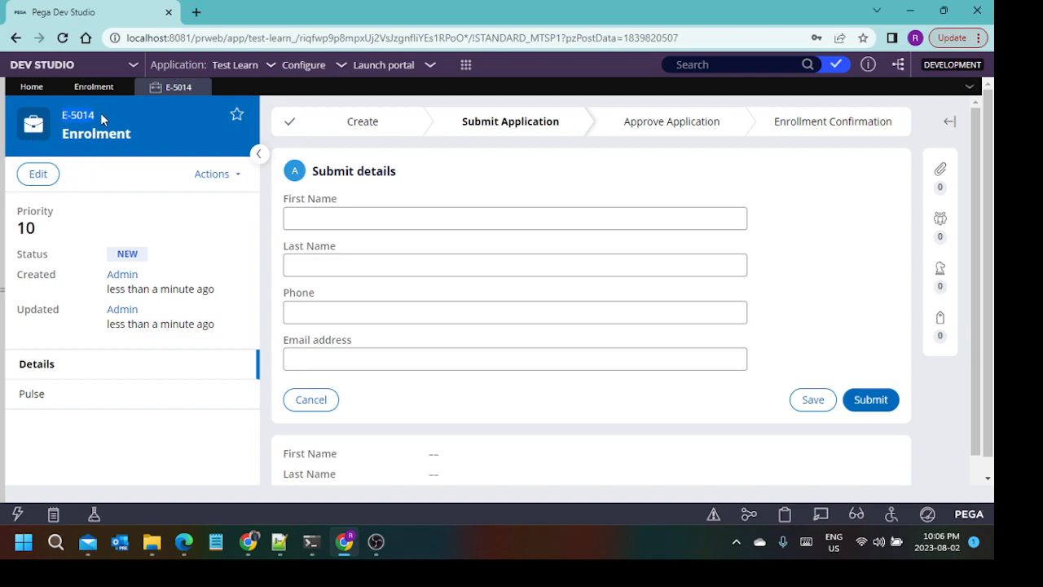
Step: Fill in Submit details with First Name test, Last Name testl, a phone number and test as email address, and try to submit
left_click(374, 225)
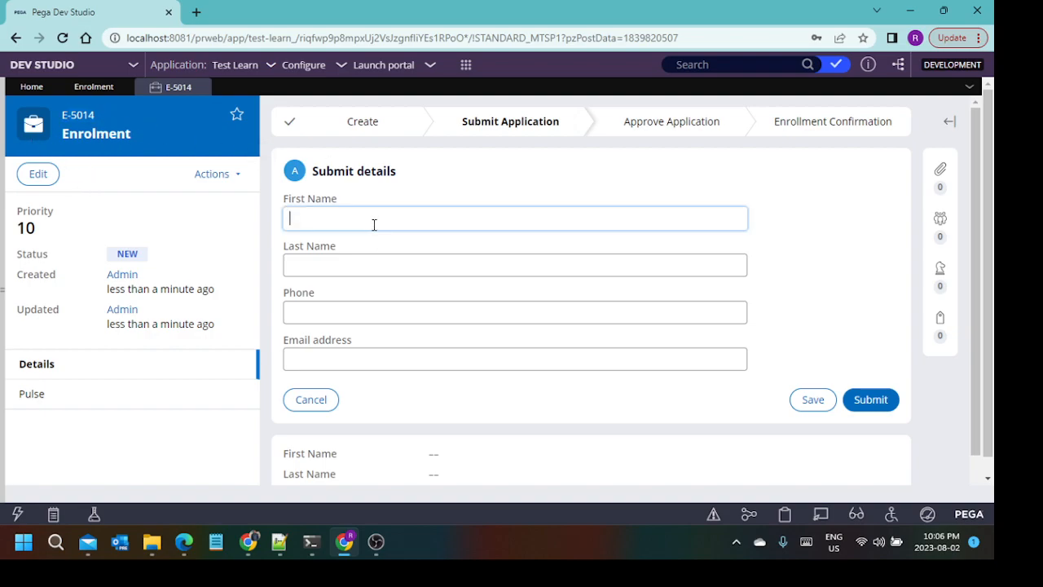
type("test")
left_click(357, 272)
type("testl")
left_click(330, 314)
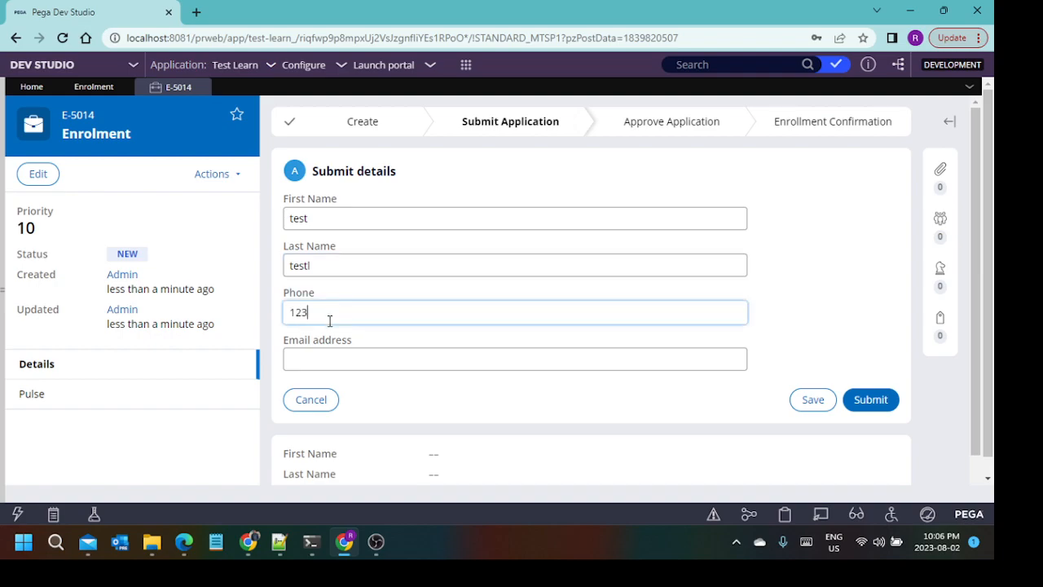
left_click(336, 356)
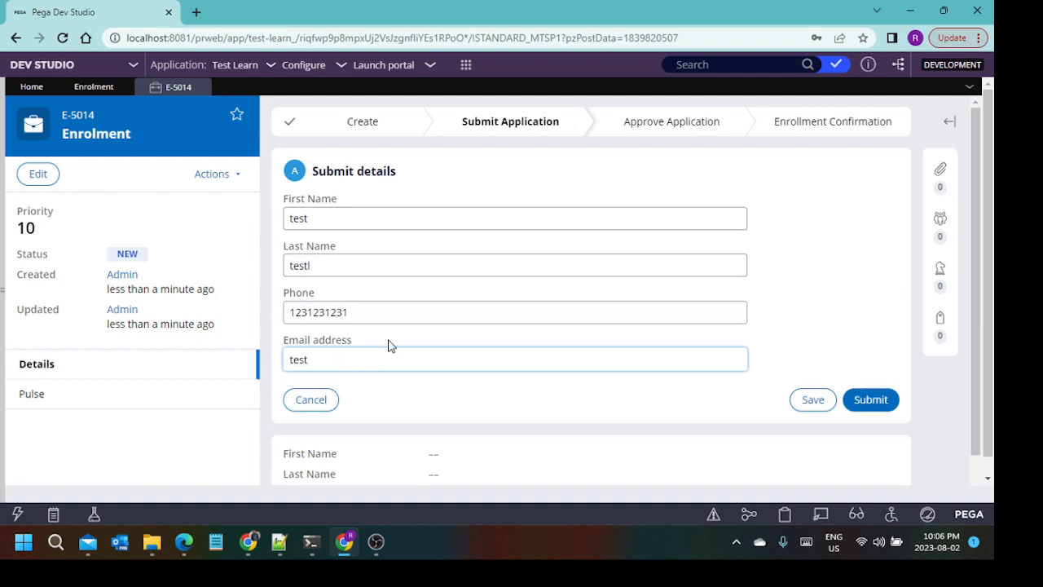
left_click(870, 399)
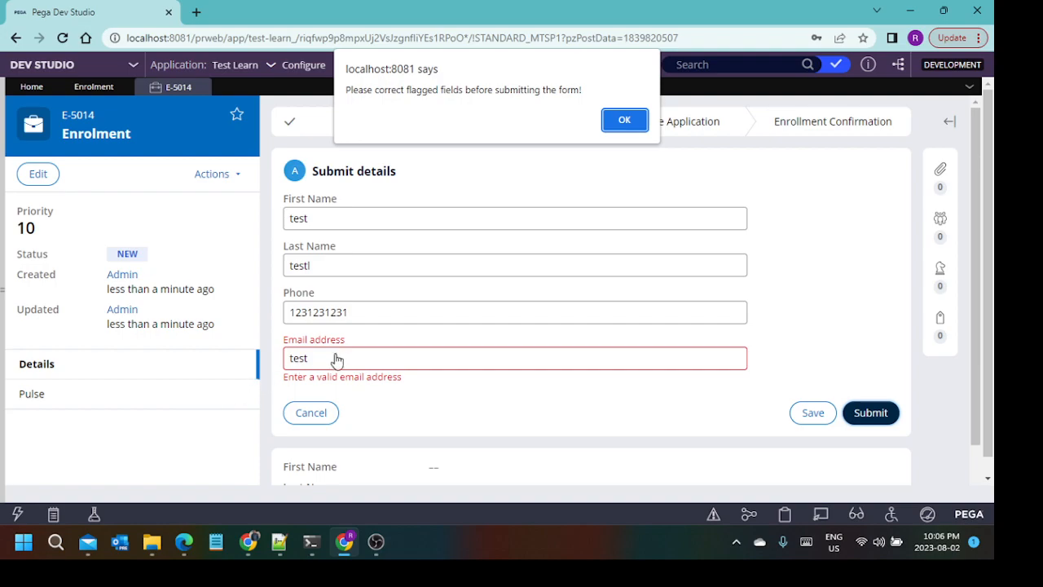
Step: Complete the entry in the Email address field with a domain and submit the Submit details form
left_click(621, 121)
type("@abc.com")
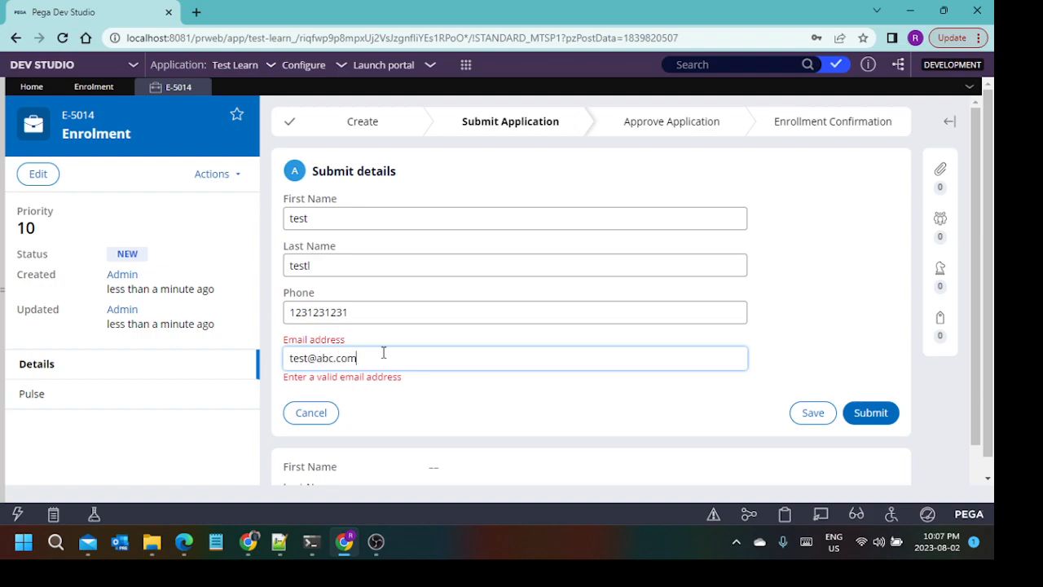
left_click(872, 414)
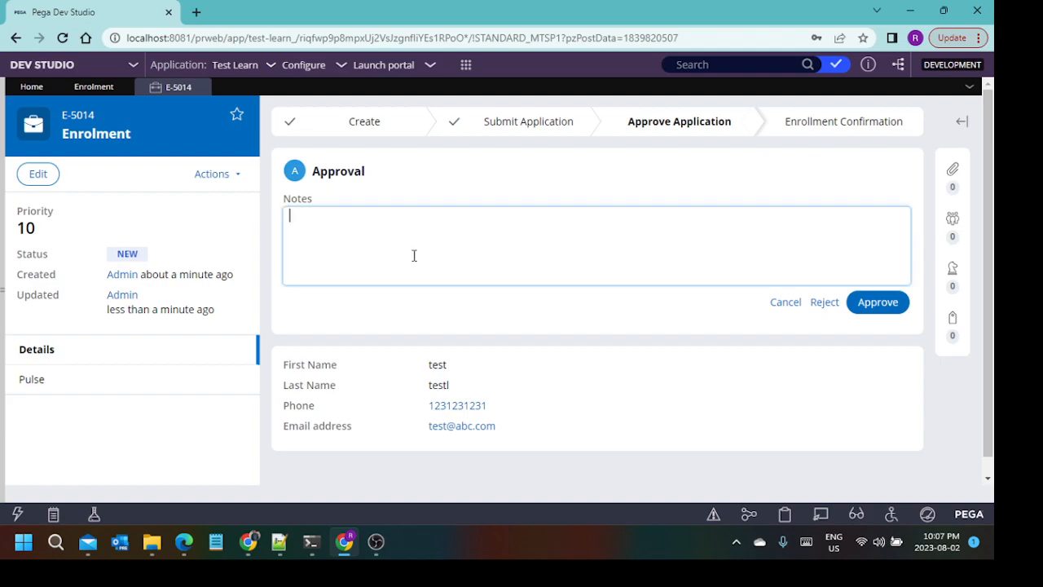
Step: Approve the application with the note trt, and submit the Enrollment Confirmation step to finish the case
type("trt")
left_click(877, 307)
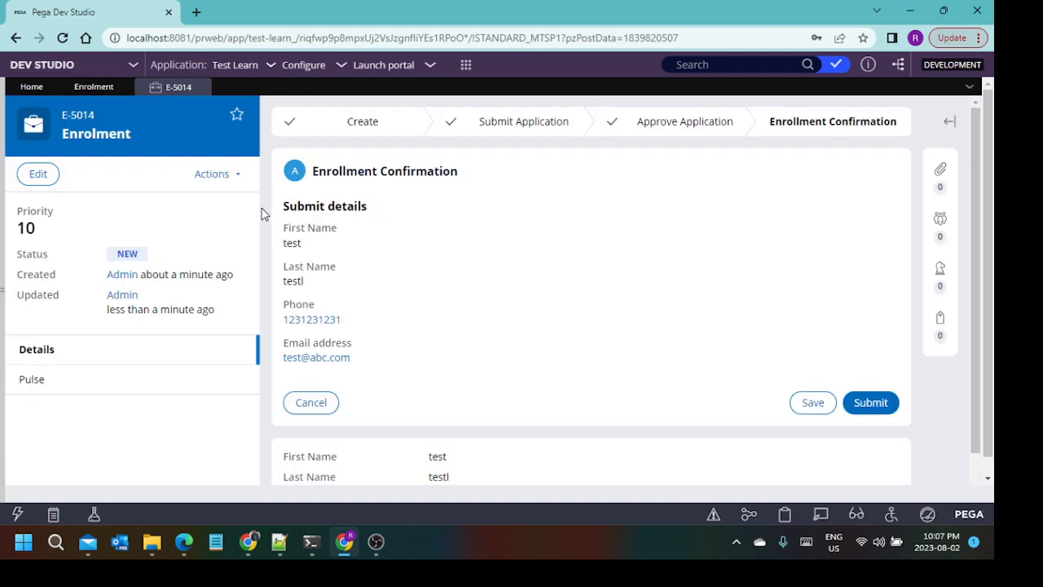
left_click_drag(365, 366, 347, 176)
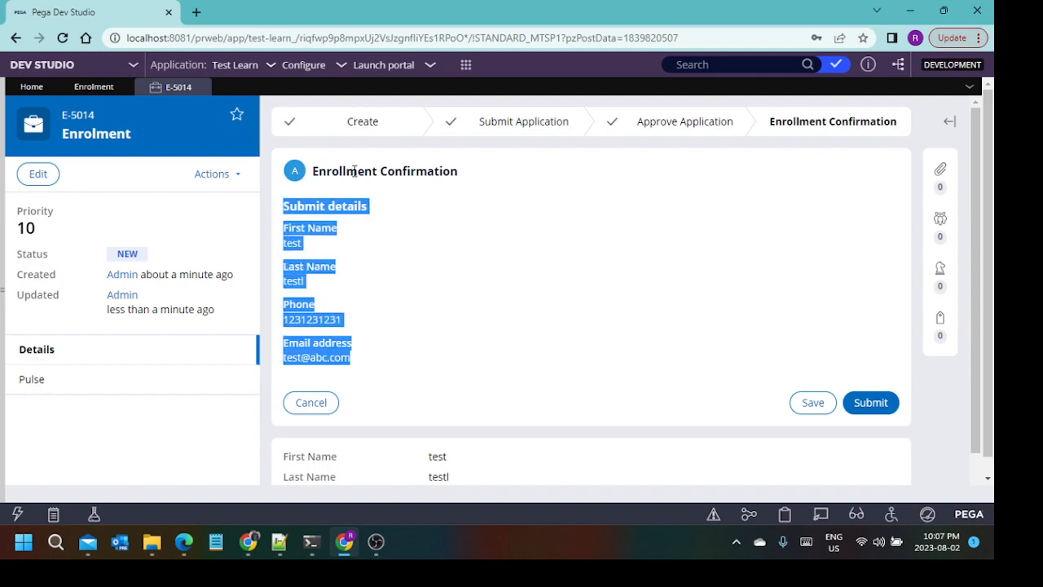
left_click(870, 402)
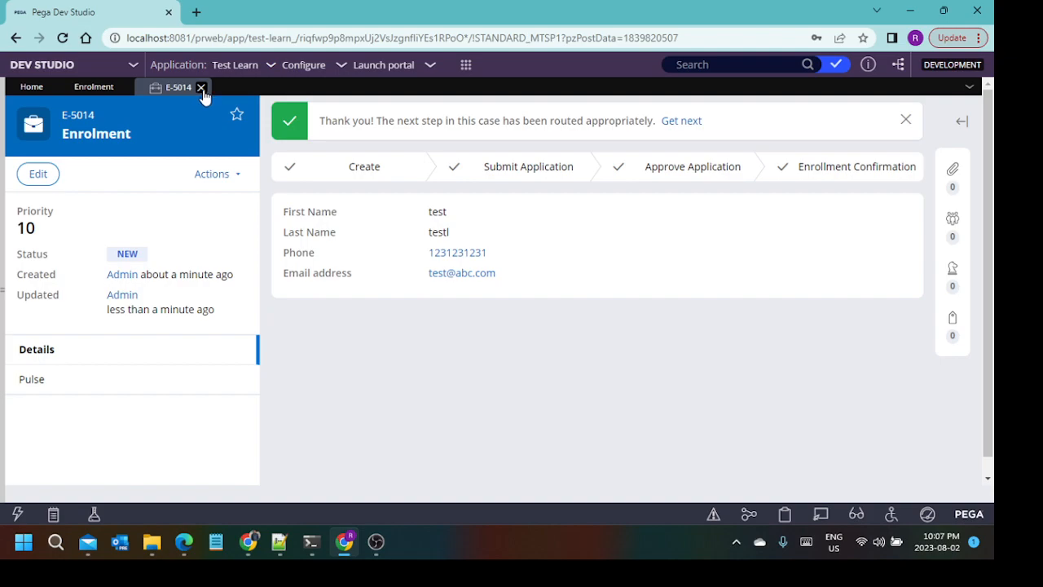
left_click(201, 88)
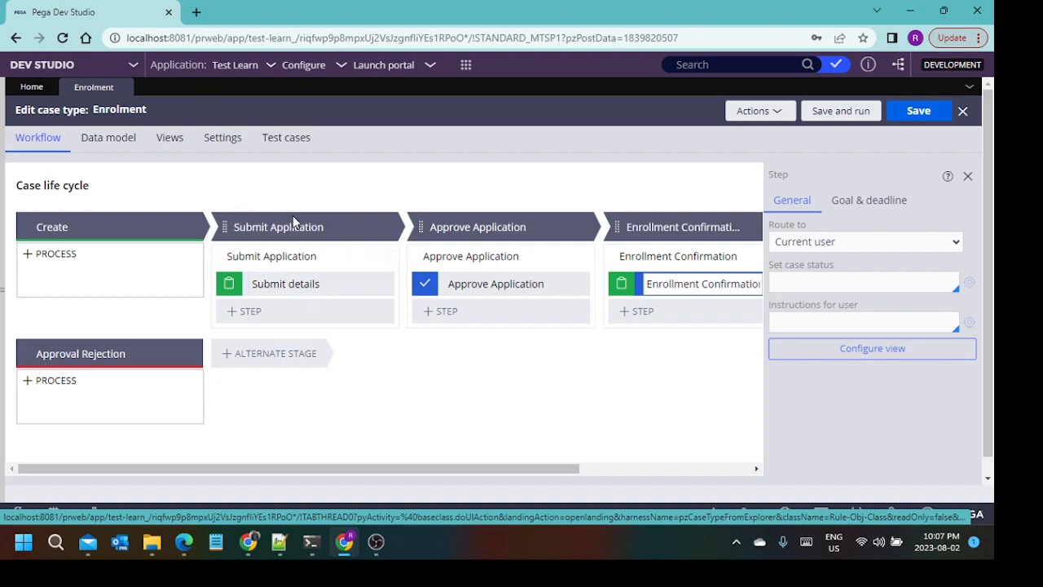
Step: Add the Search duplicate cases automation to the Submit Application stage after the Submit details step
left_click(329, 283)
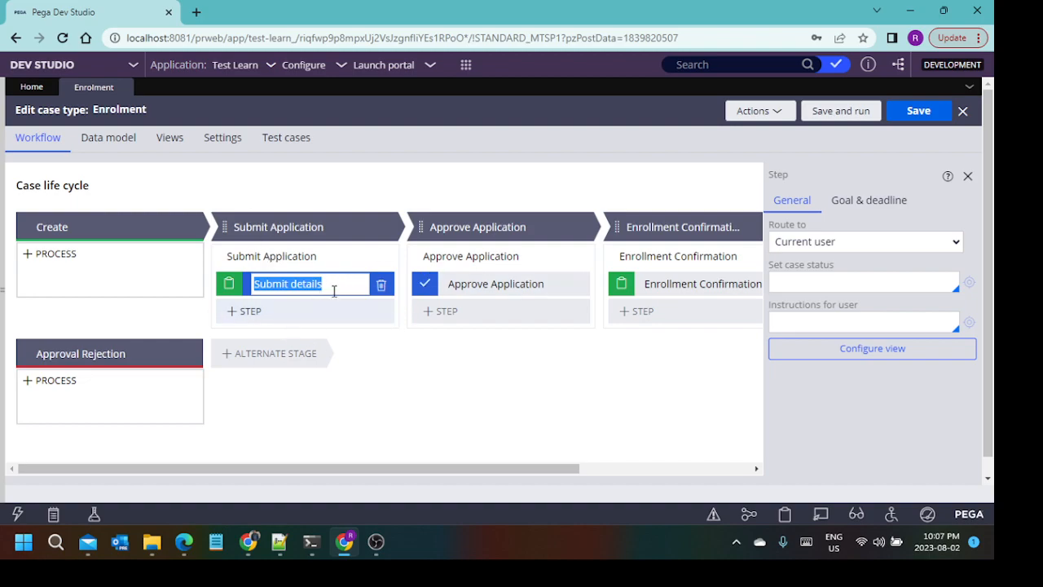
left_click(277, 314)
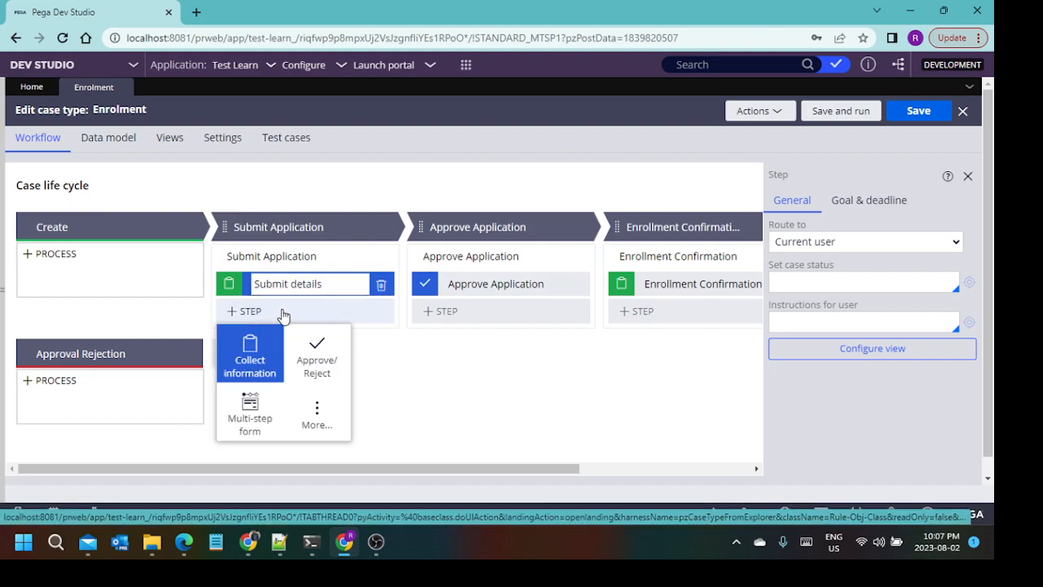
left_click(317, 419)
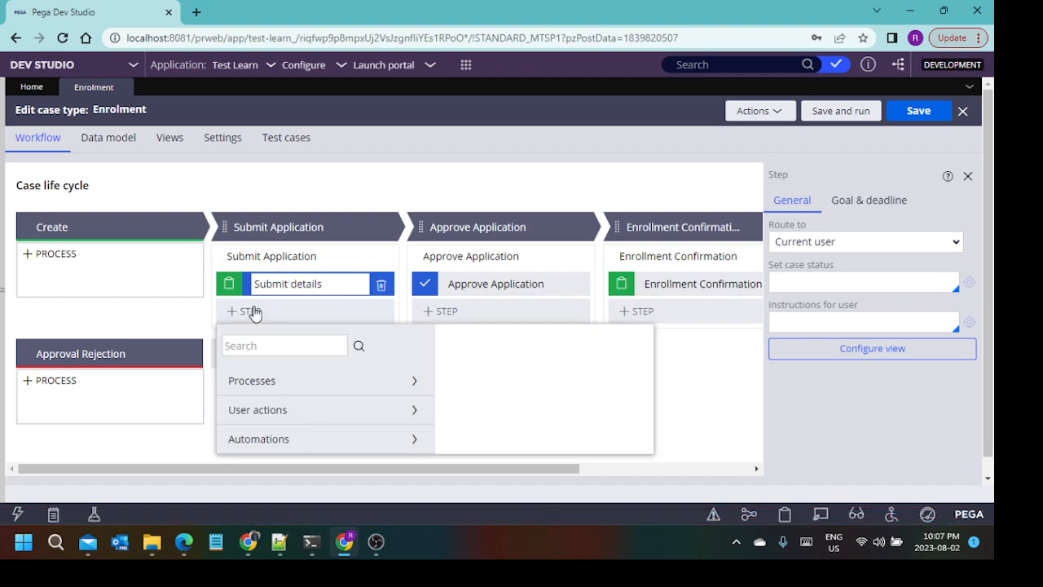
left_click(412, 445)
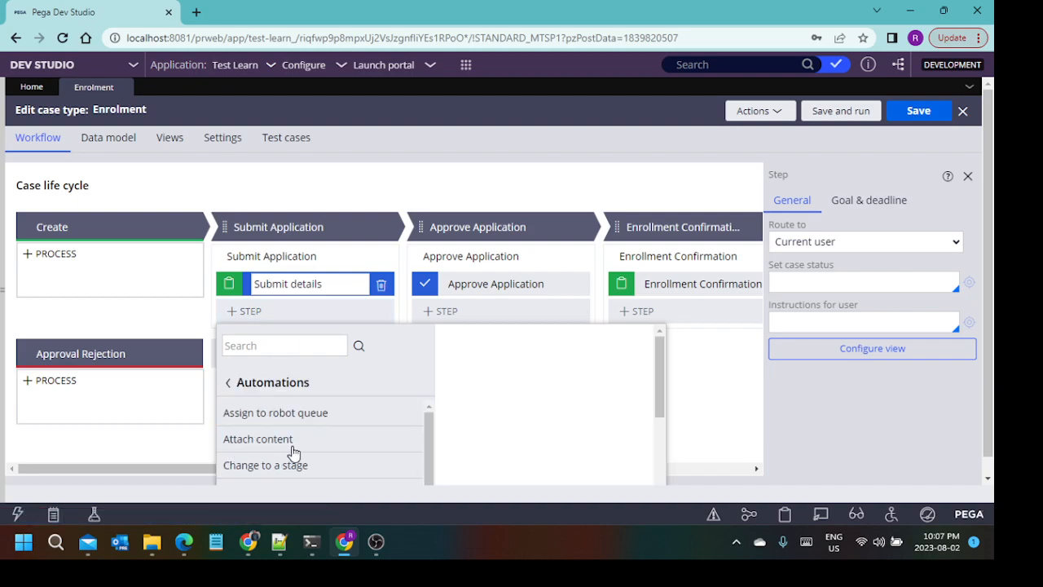
scroll(324, 460, "down", 2)
scroll(324, 460, "up", 2)
scroll(323, 461, "down", 6)
scroll(323, 460, "down", 1)
scroll(324, 461, "down", 2)
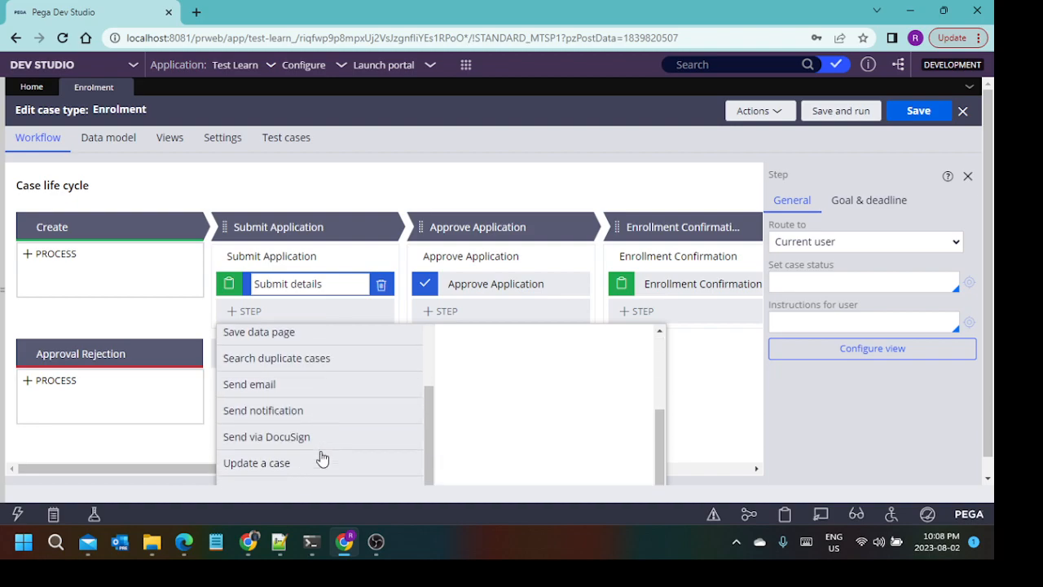
mouse_move(300, 362)
left_click(597, 329)
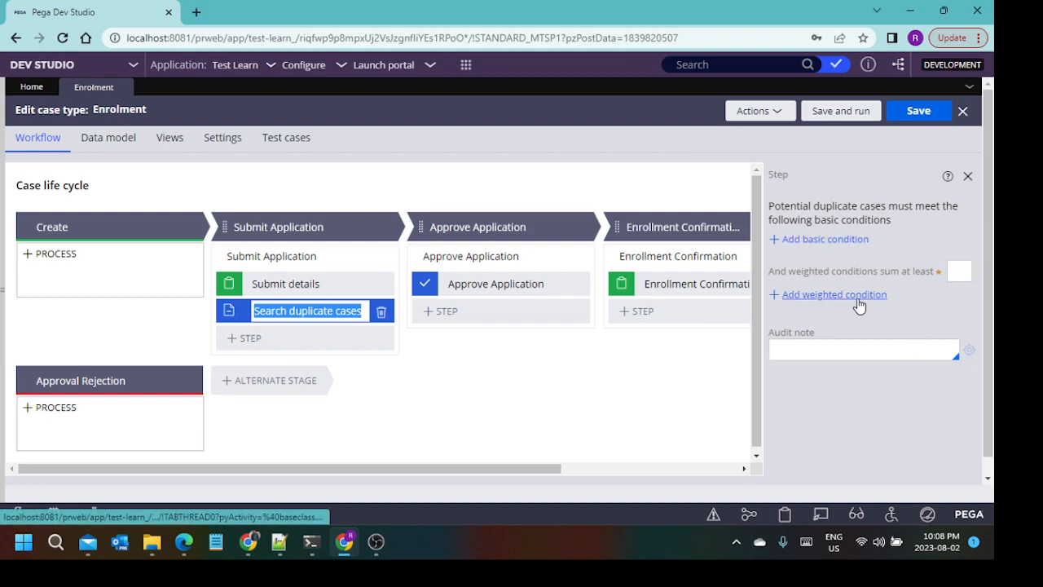
Step: Add a basic condition to Search duplicate cases requiring that the Email address is same
left_click(816, 242)
left_click(450, 287)
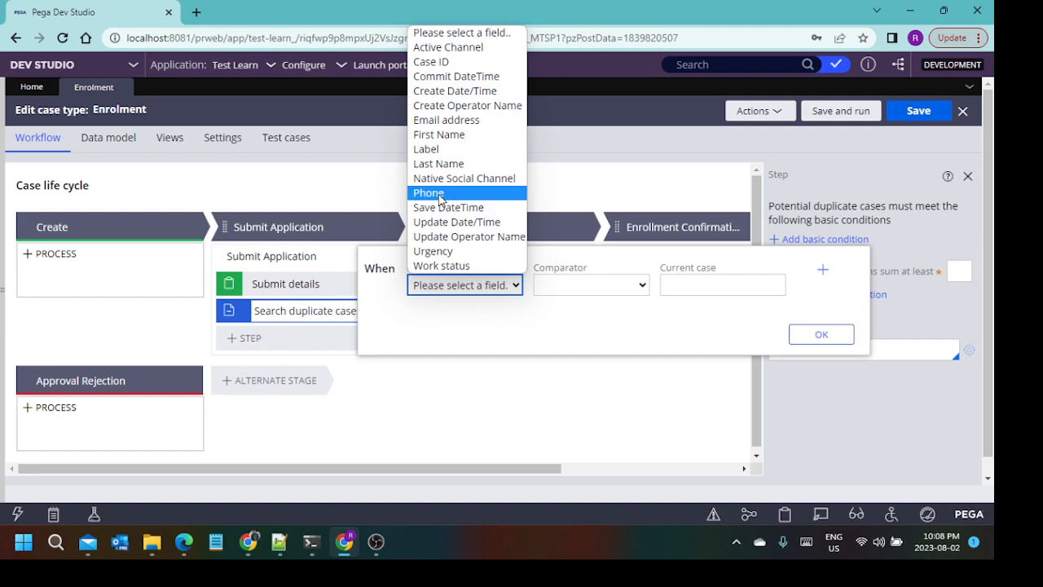
left_click(444, 122)
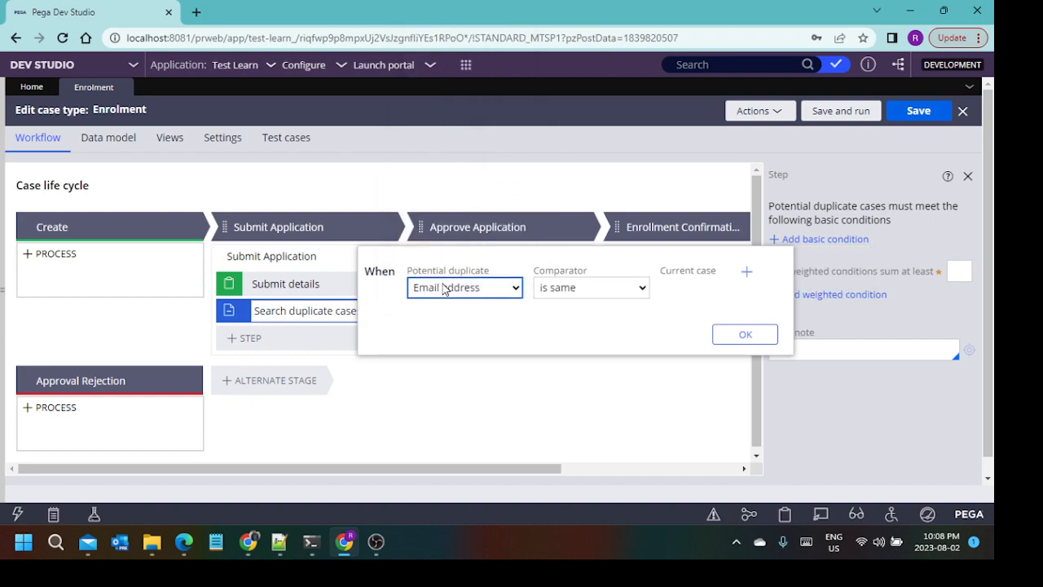
left_click(601, 295)
left_click(600, 296)
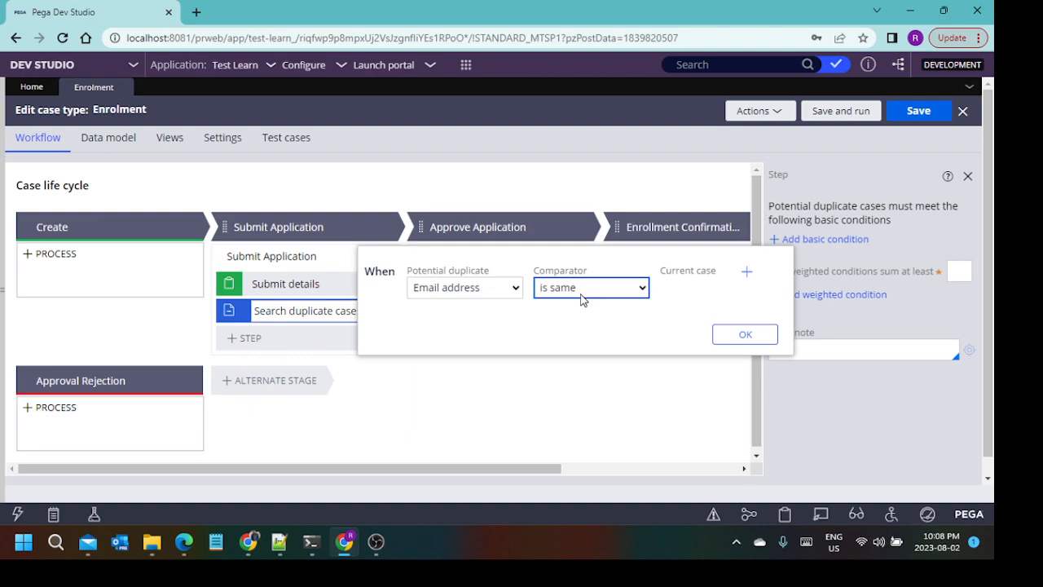
left_click(740, 334)
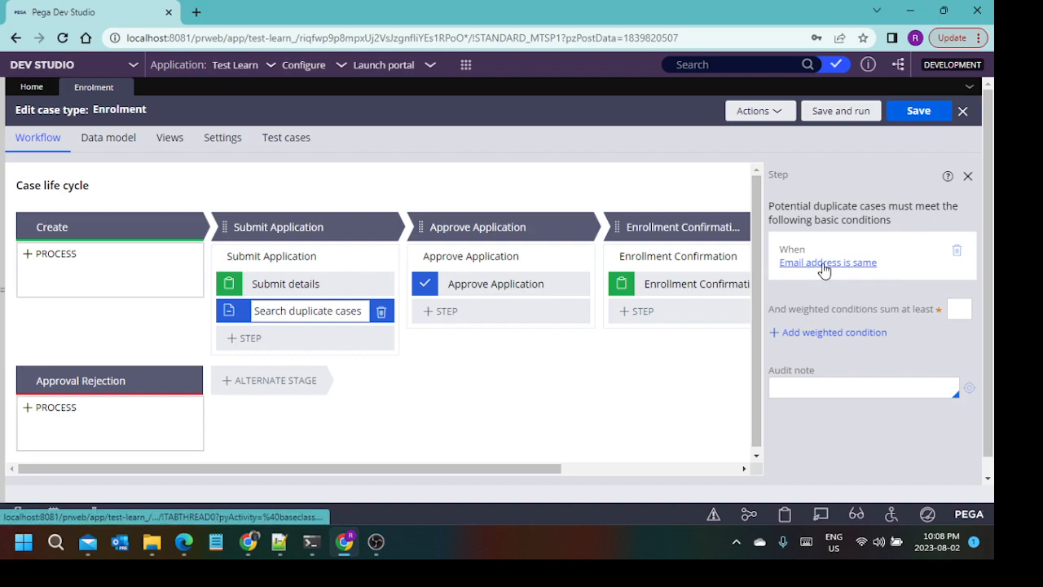
Step: Add a weighted condition with weight 30 on the potential duplicate's Phone field, using the comparator is equal to
left_click(839, 335)
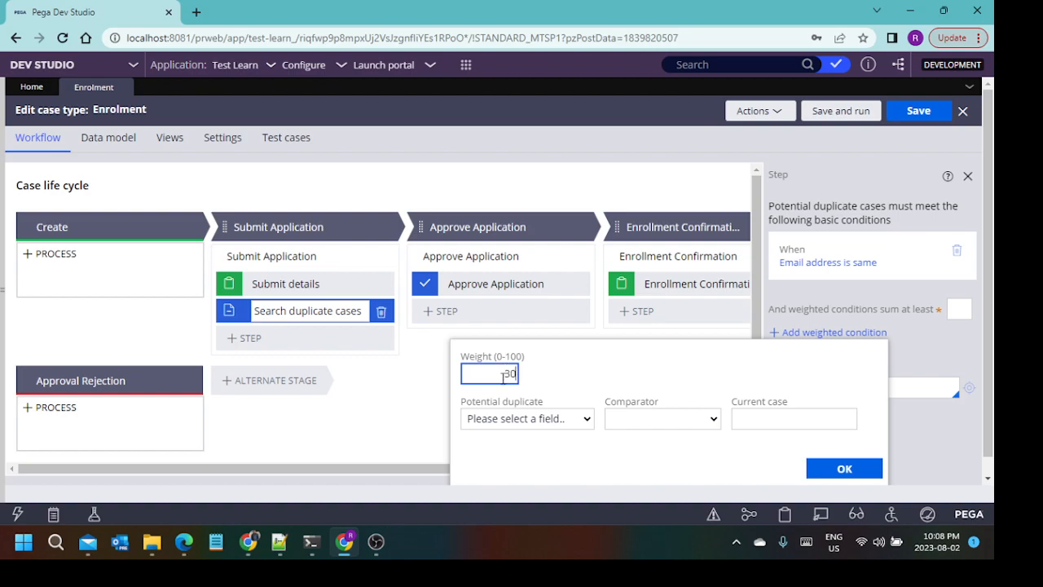
left_click(543, 418)
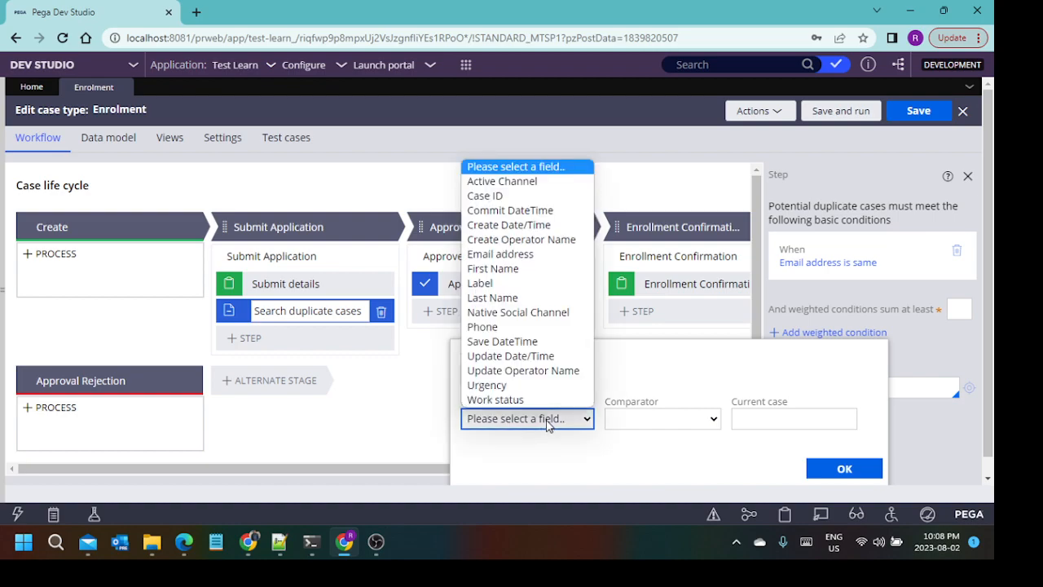
left_click(489, 327)
left_click(675, 421)
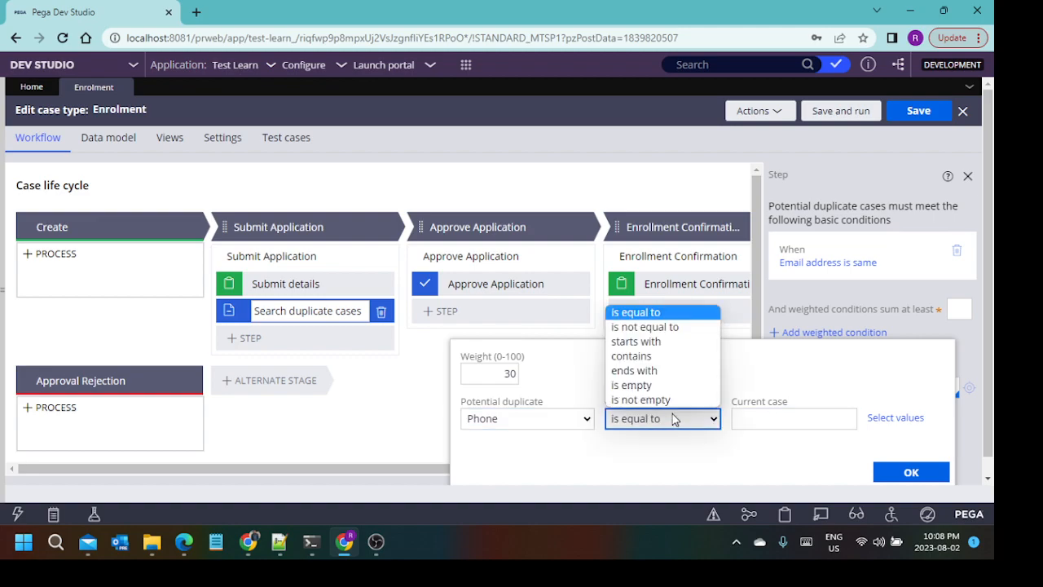
Step: Set the current case value of the Phone weighted condition to another field, Phone, and confirm the condition
left_click(836, 418)
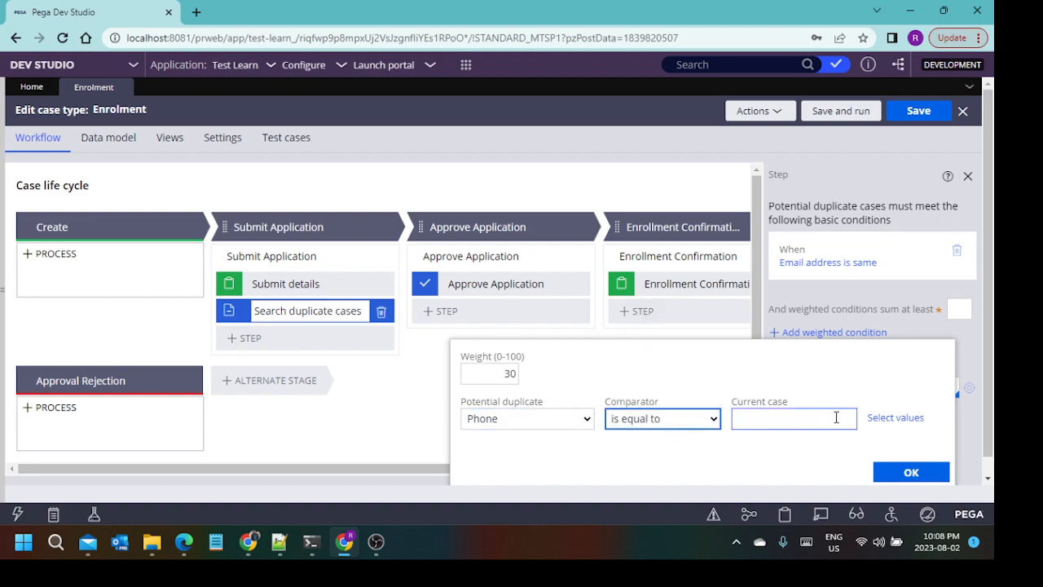
left_click(895, 417)
left_click(817, 352)
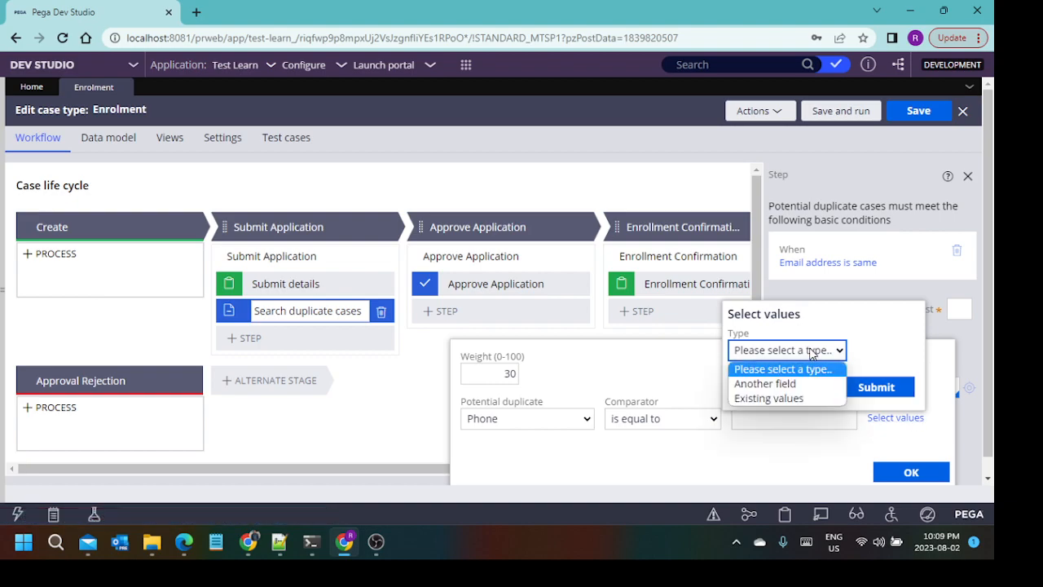
left_click(805, 382)
left_click(774, 390)
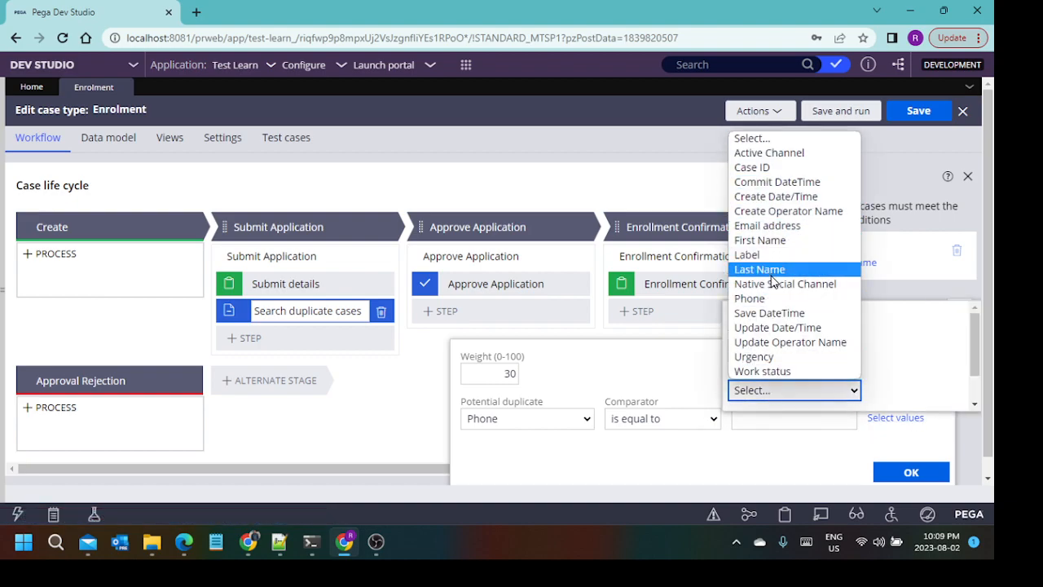
left_click(771, 298)
scroll(921, 385, "down", 2)
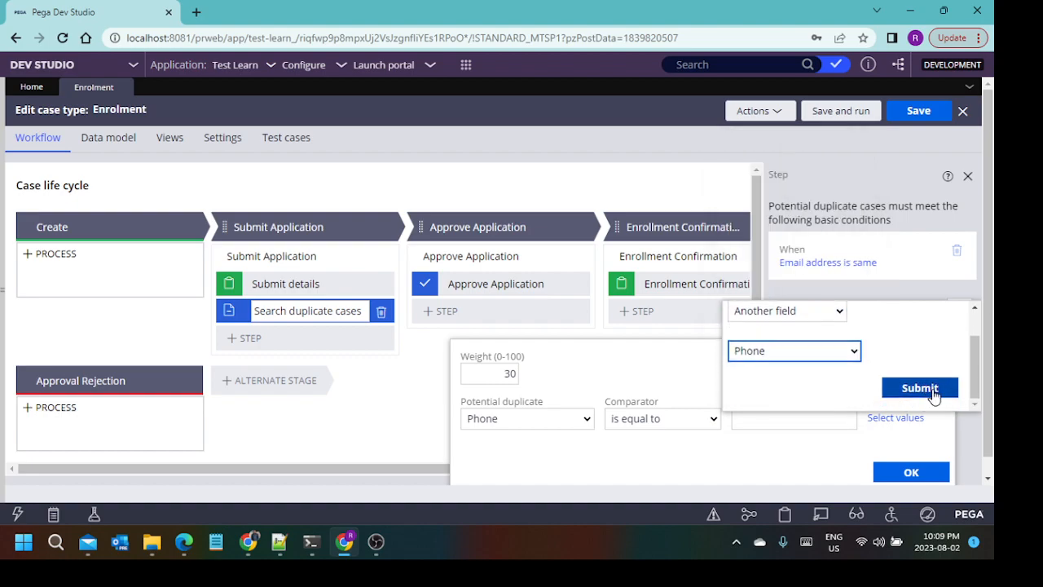
left_click(913, 388)
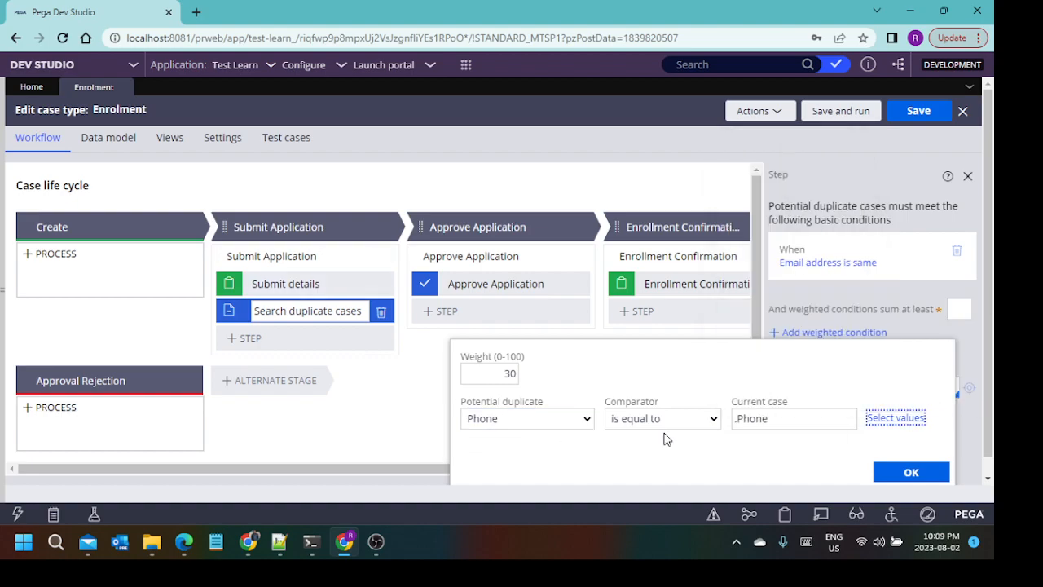
left_click(794, 422)
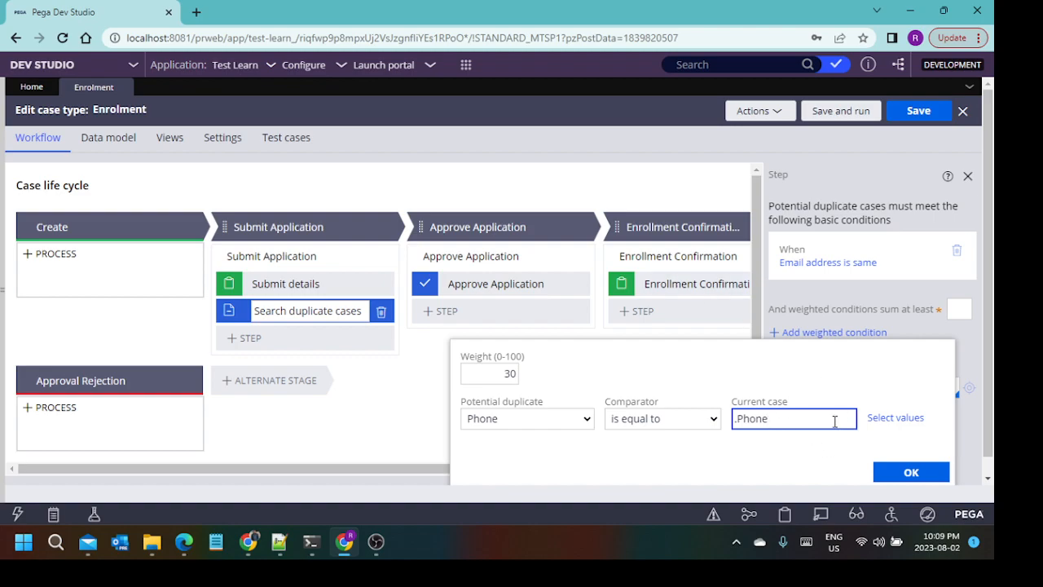
left_click(896, 471)
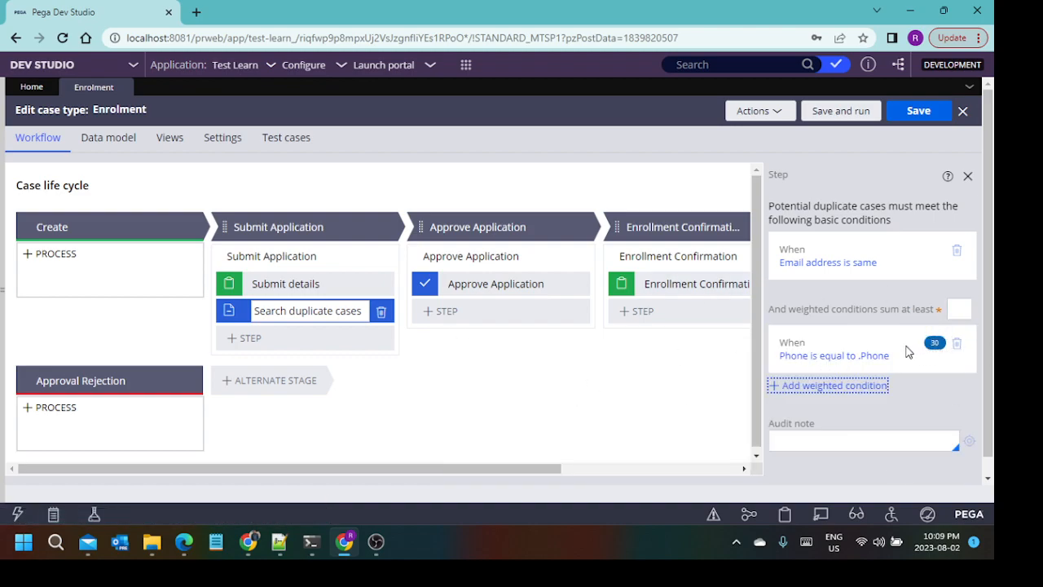
Step: Add a weighted condition with weight 30 requiring First Name to be equal to the current case's First Name field
scroll(921, 343, "down", 1)
left_click(815, 375)
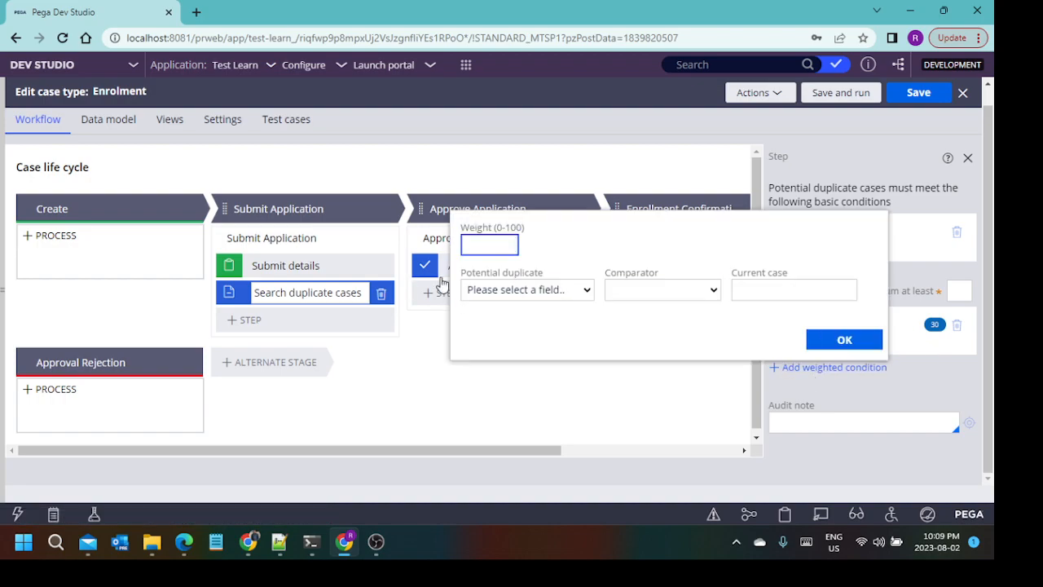
left_click(553, 291)
left_click(501, 141)
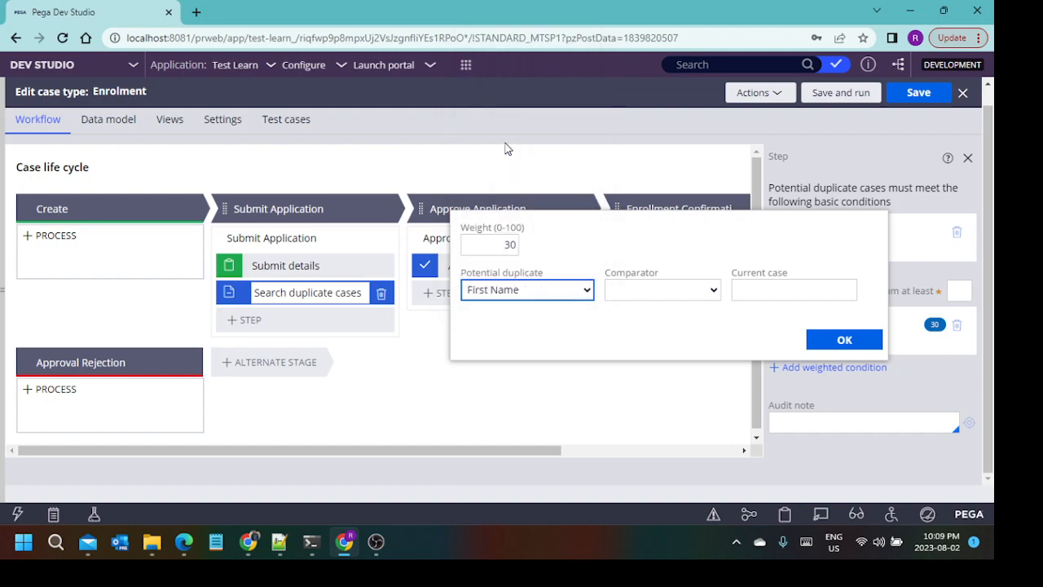
left_click(758, 291)
left_click(911, 293)
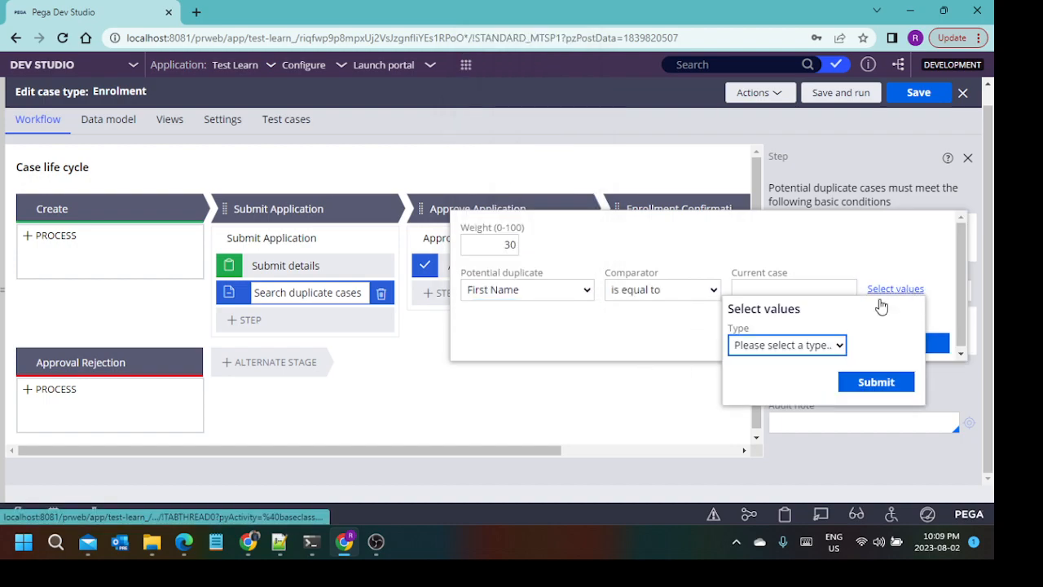
left_click(803, 348)
left_click(797, 379)
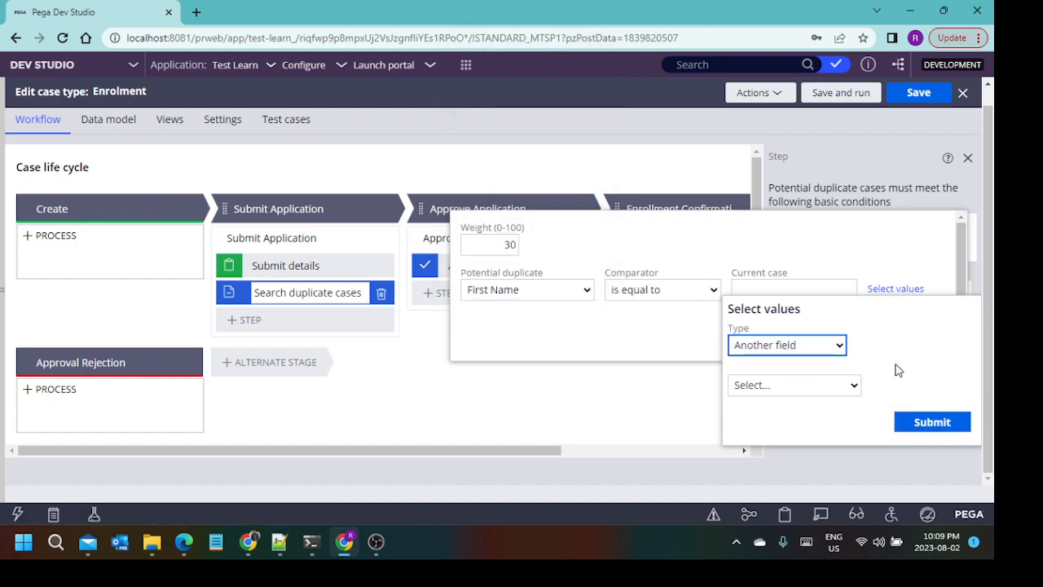
left_click(791, 385)
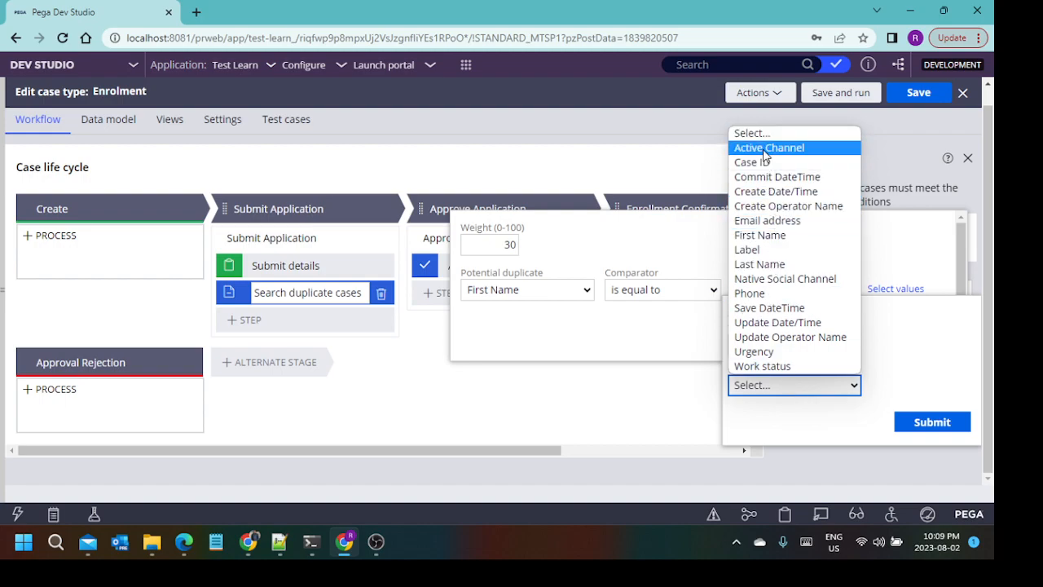
left_click(778, 236)
left_click(933, 423)
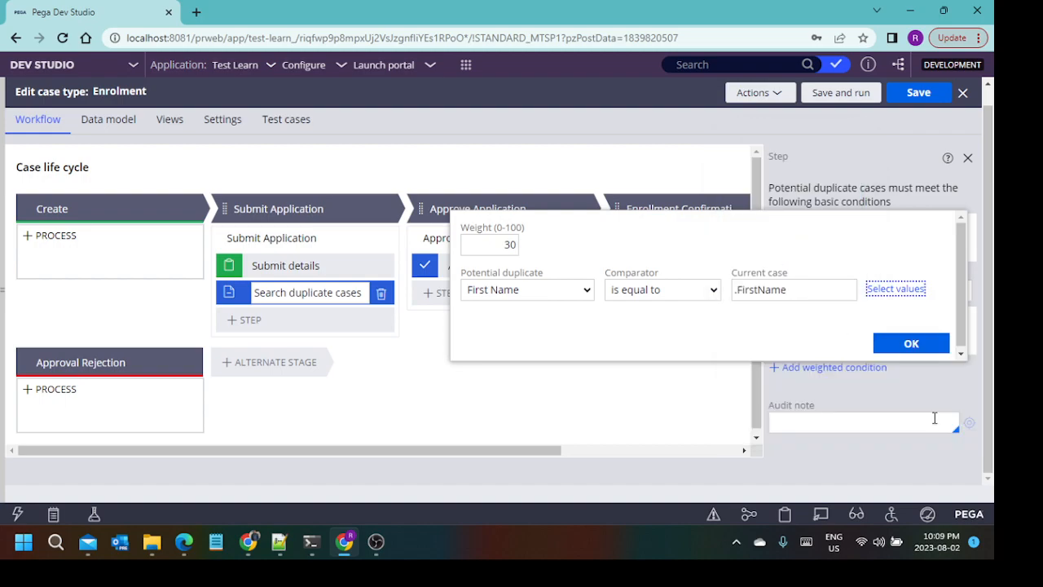
left_click(912, 345)
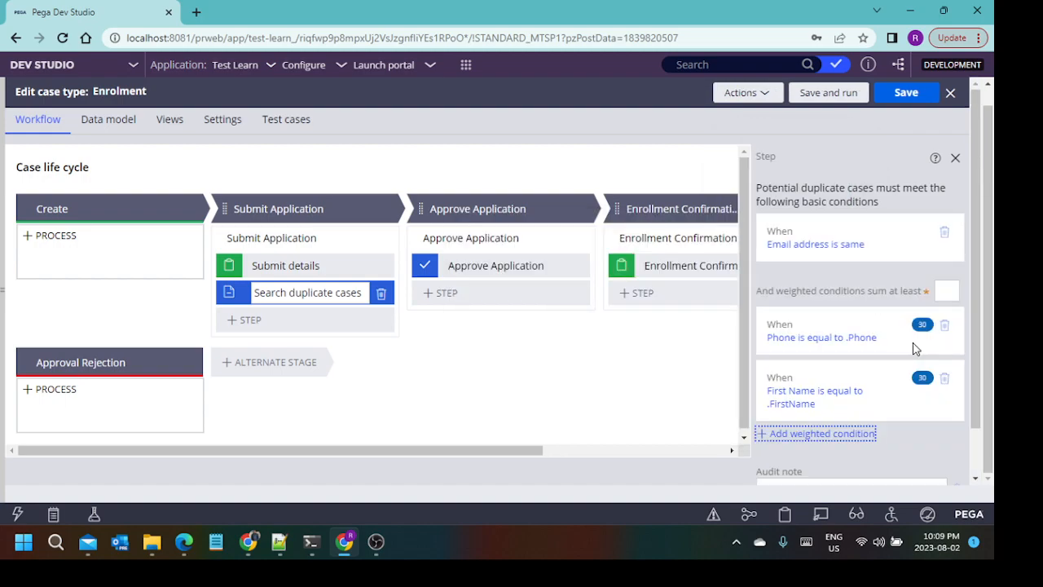
Step: Add a weighted condition with weight 30 requiring Last Name to be equal to the current case's Last Name field
left_click(816, 440)
type("30")
left_click(489, 355)
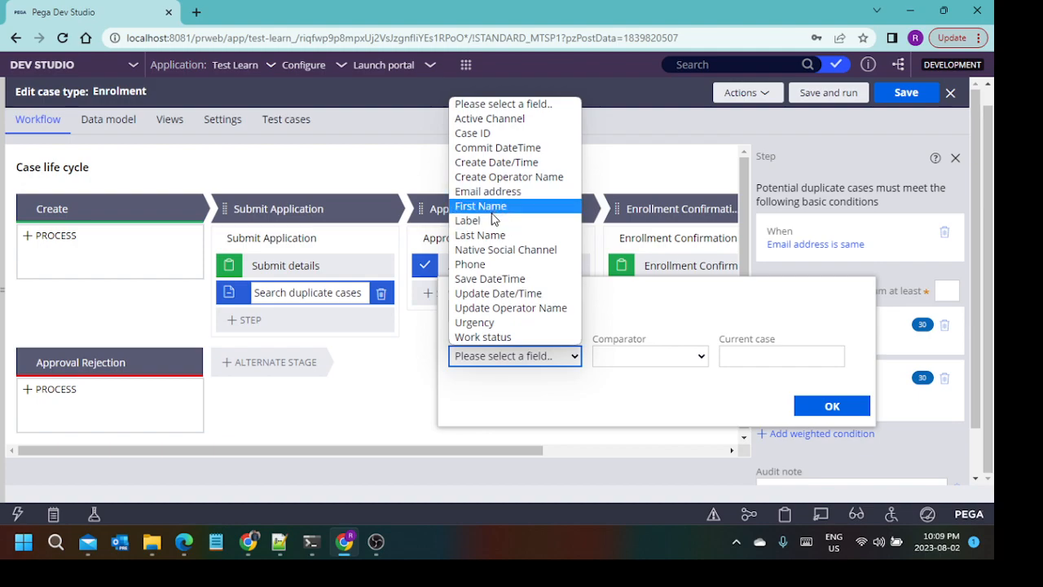
left_click(489, 234)
left_click(892, 360)
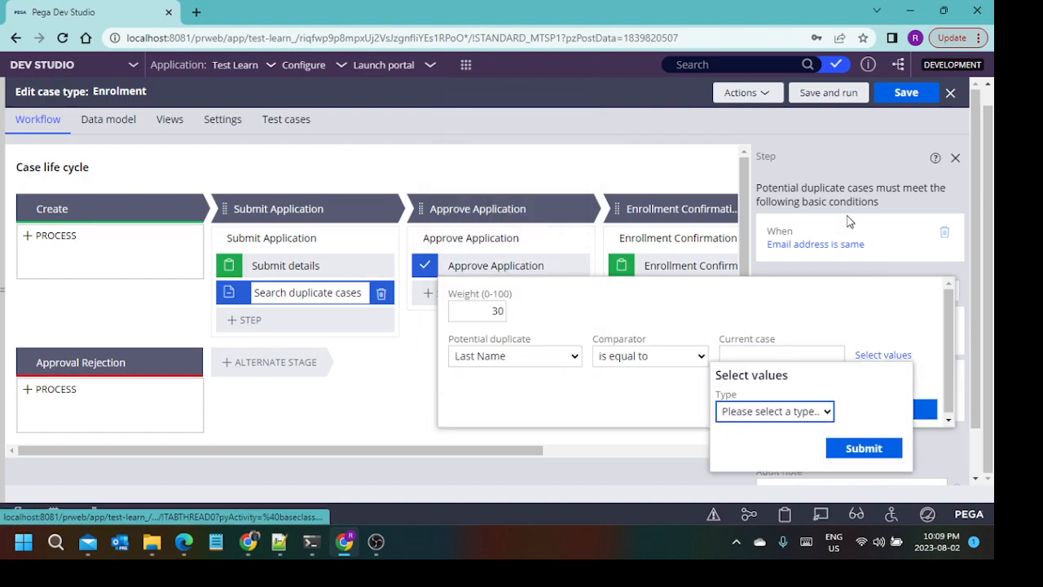
left_click(787, 414)
left_click(776, 444)
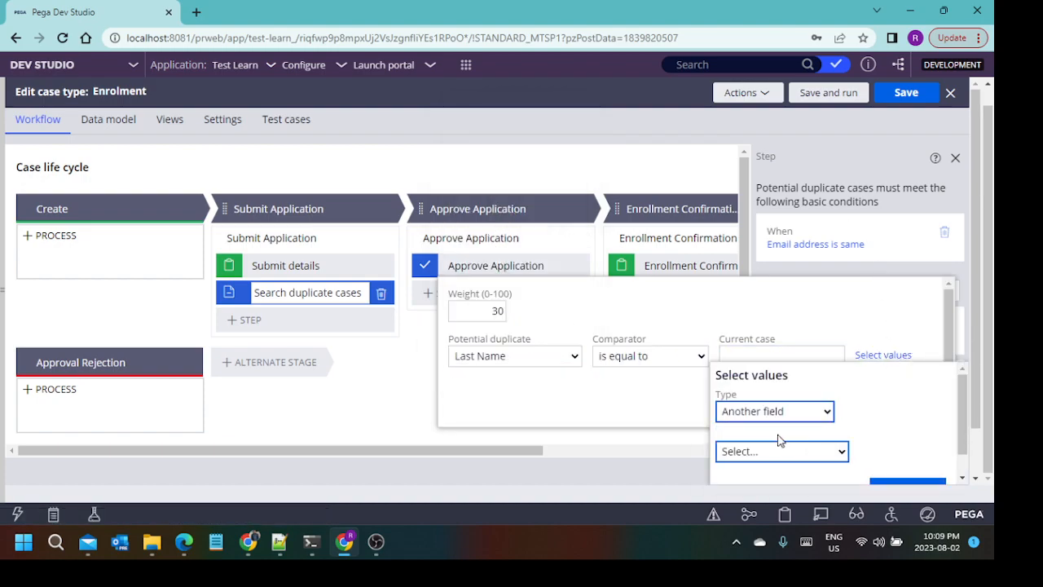
left_click(775, 448)
left_click(749, 330)
scroll(905, 448, "down", 2)
left_click(913, 462)
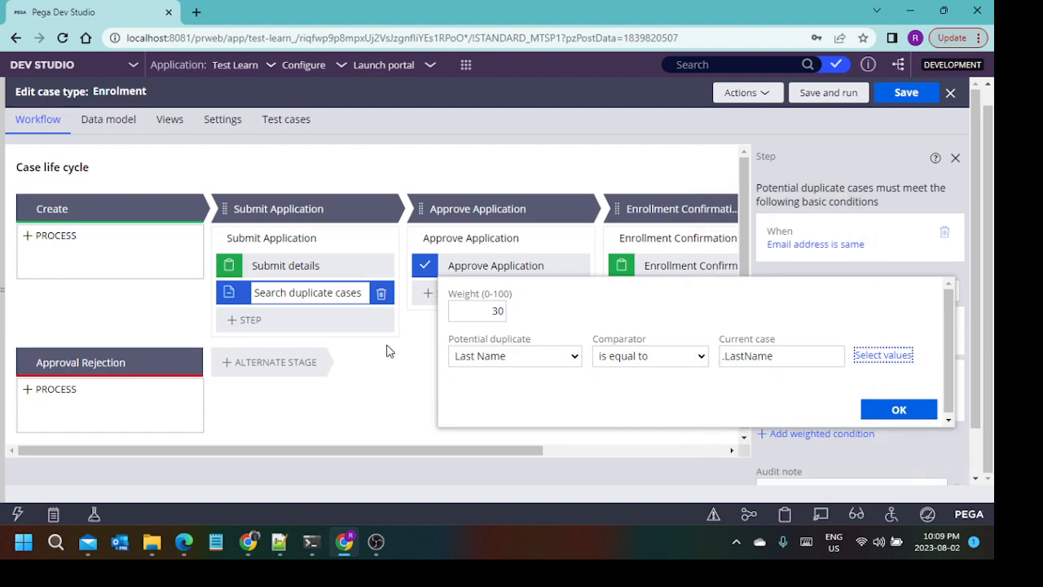
left_click(870, 410)
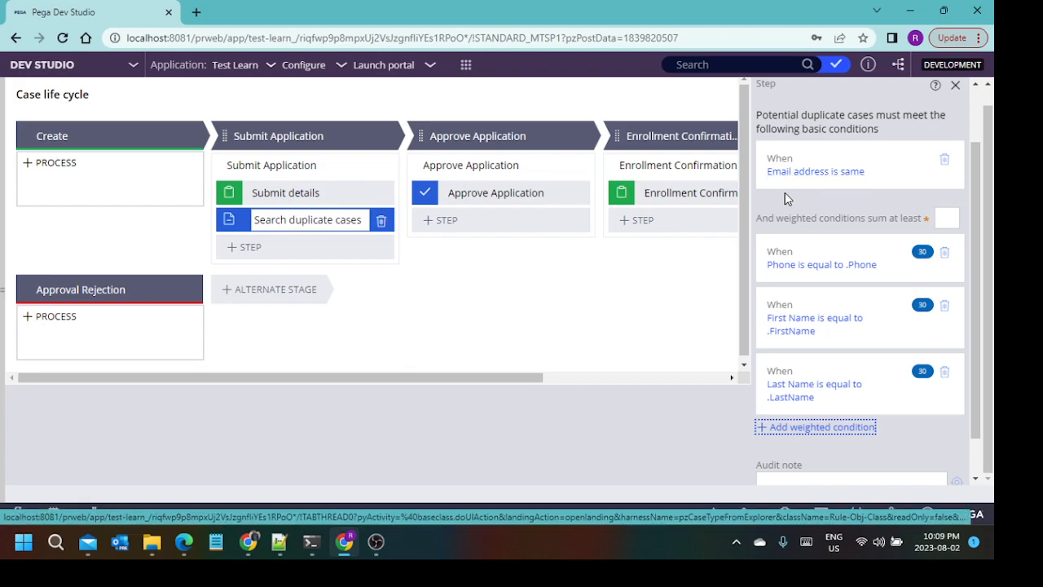
Step: Set the minimum sum of the weighted conditions to 50 and save the Enrolment case type
left_click(947, 219)
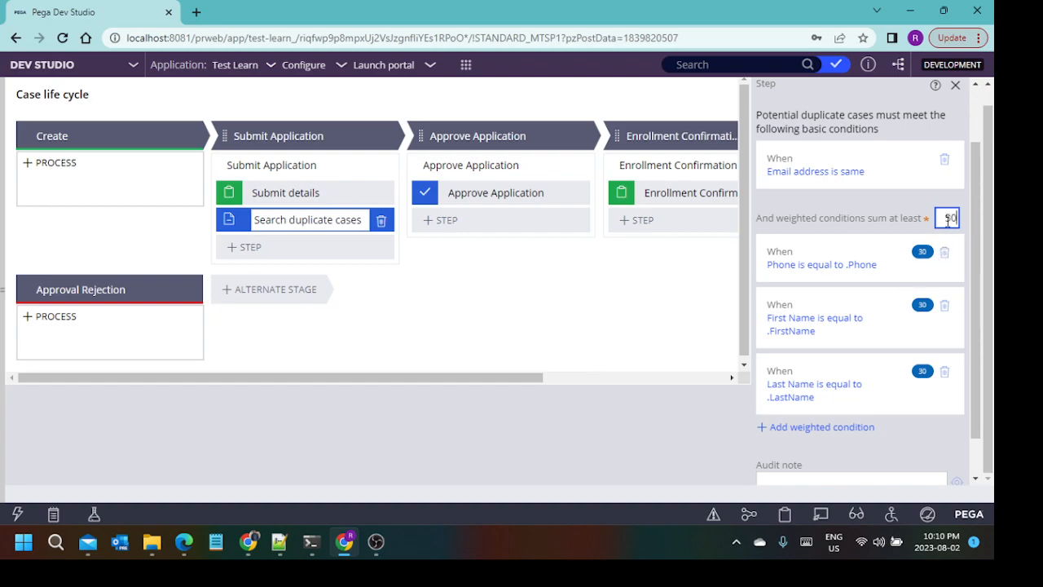
left_click_drag(783, 218, 861, 218)
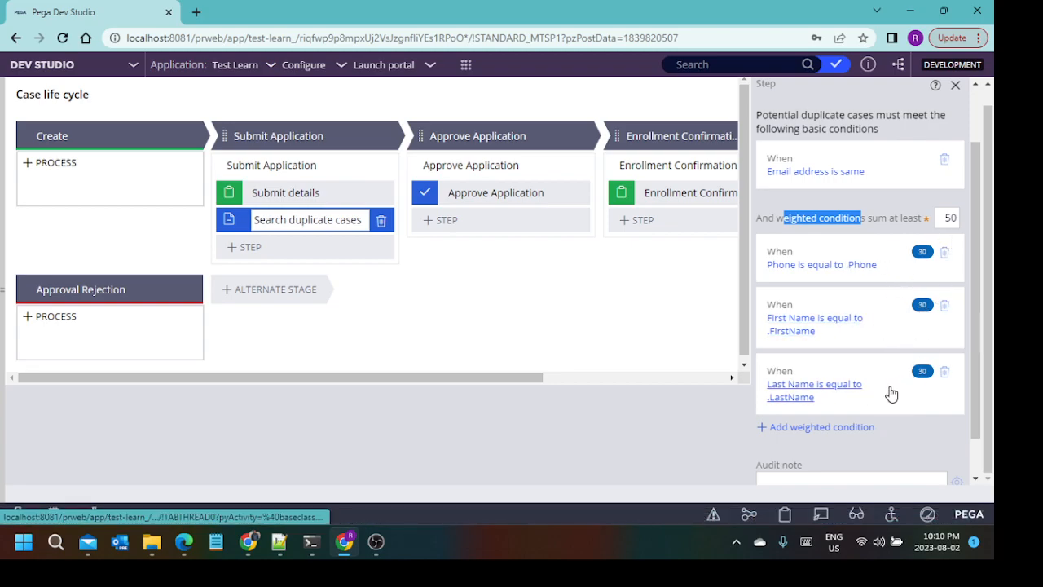
double_click(949, 218)
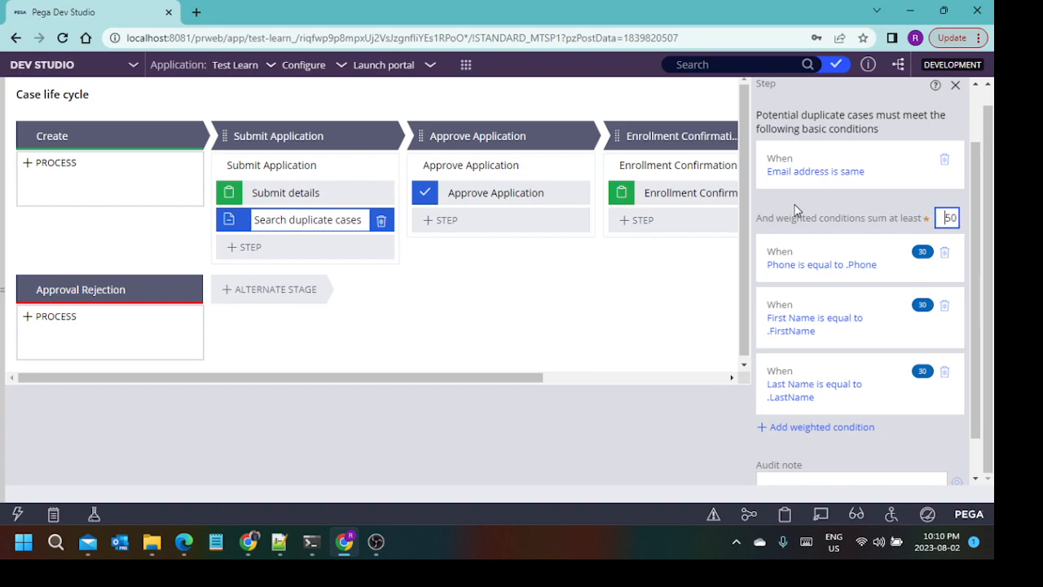
scroll(818, 359, "up", 2)
scroll(819, 368, "down", 3)
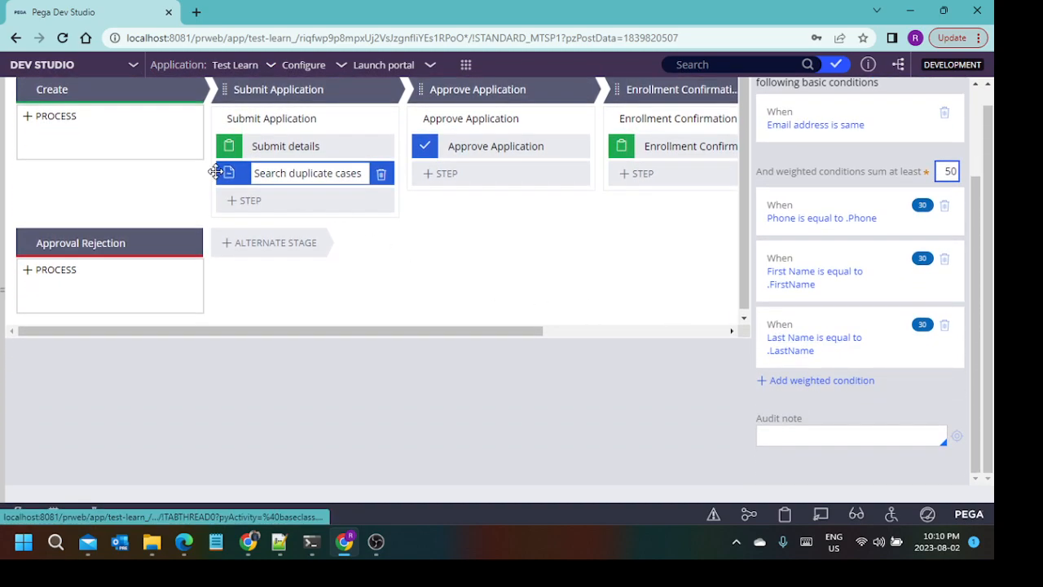
scroll(673, 389, "up", 2)
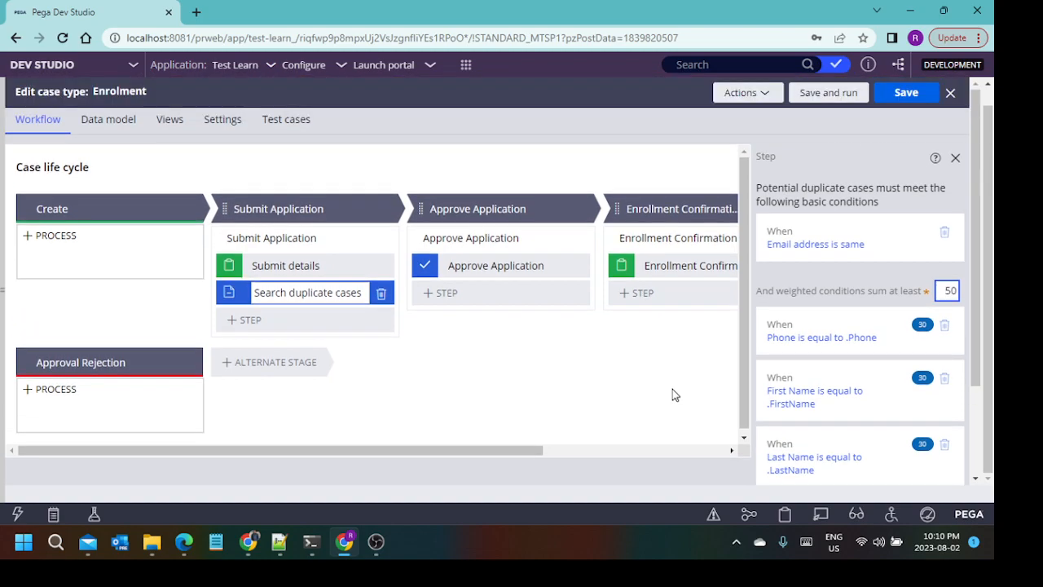
left_click(901, 96)
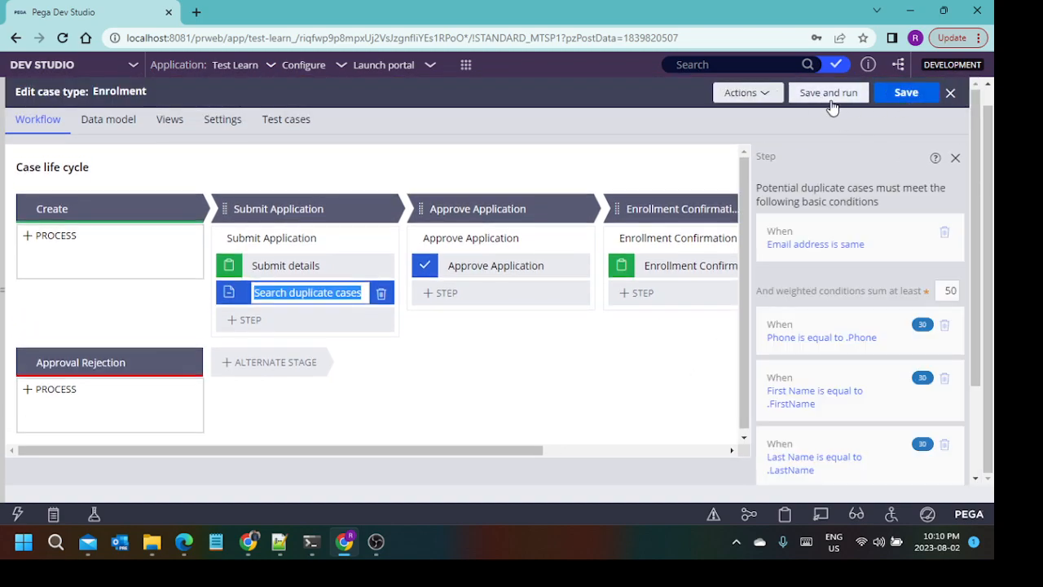
Step: Run a new Enrolment case and submit its details with first name test, last name test, a phone number and an email address
left_click(828, 95)
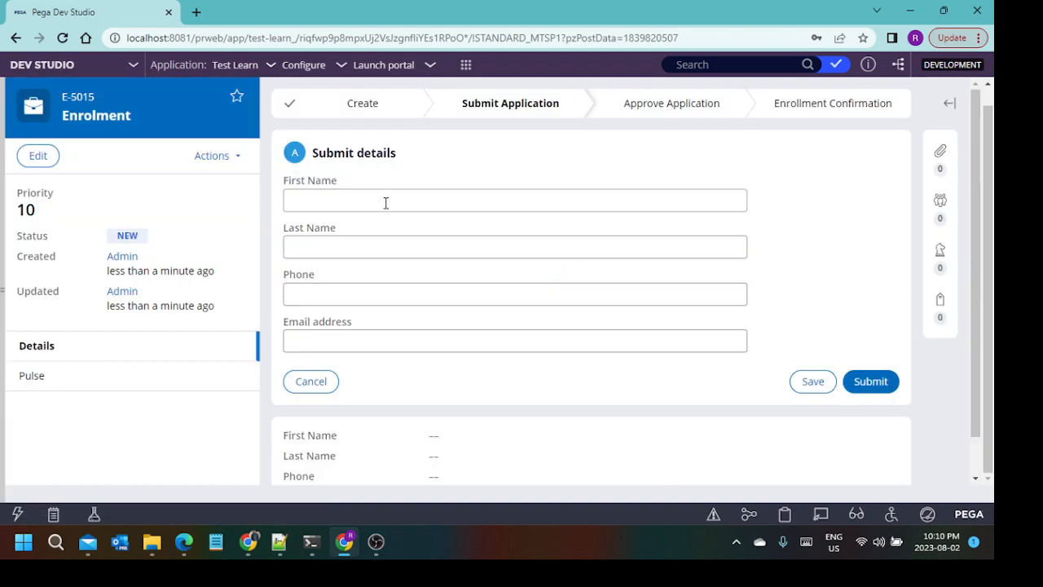
left_click(386, 203)
type("test")
left_click(370, 247)
type("test")
left_click(363, 296)
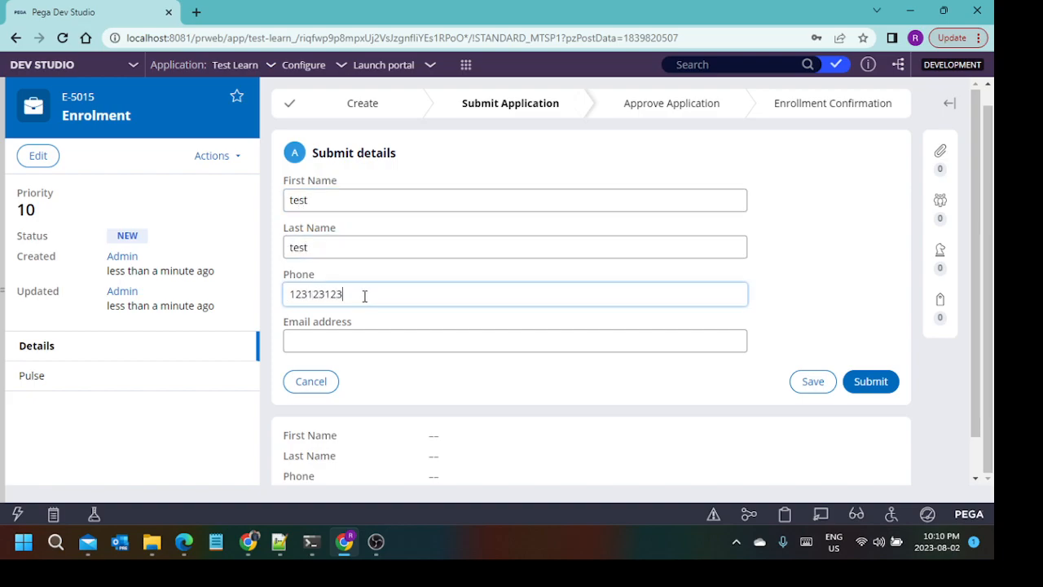
type("1231231231")
left_click(364, 341)
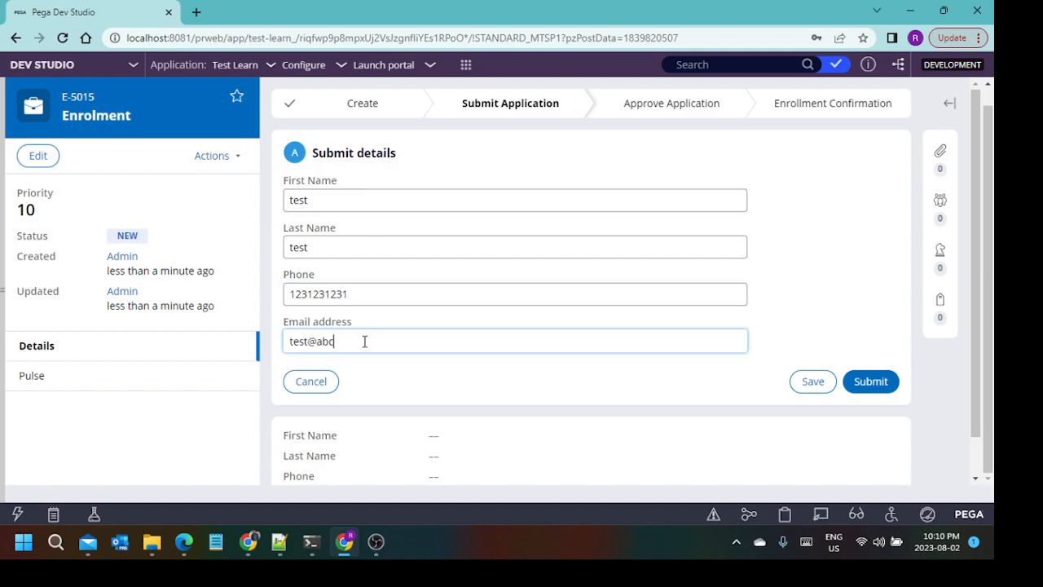
left_click(874, 382)
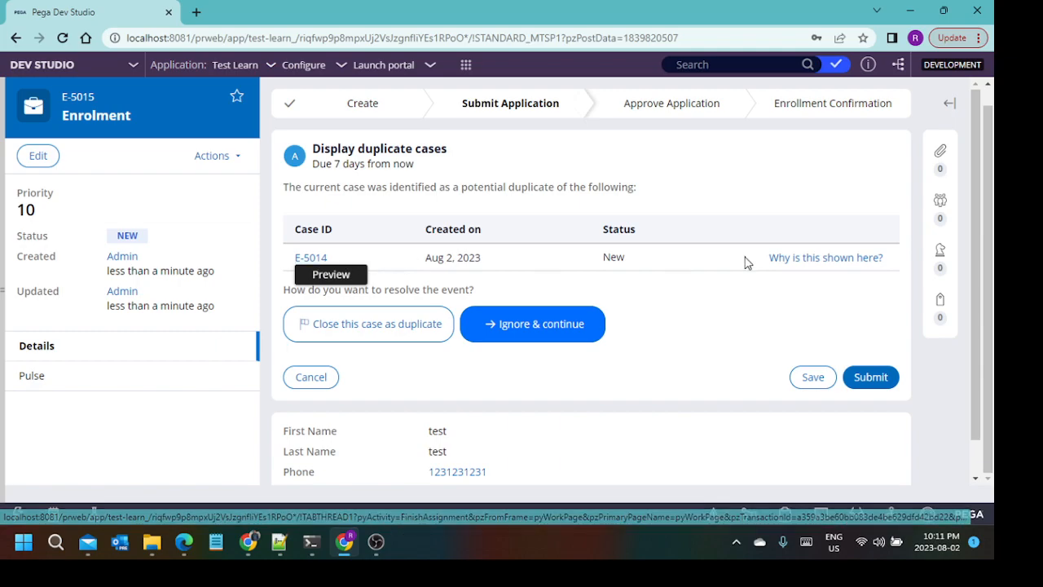
Step: Examine why the listed case is a potential duplicate, comparing the matched fields, their scores, the aggregated score and the threshold
left_click(877, 258)
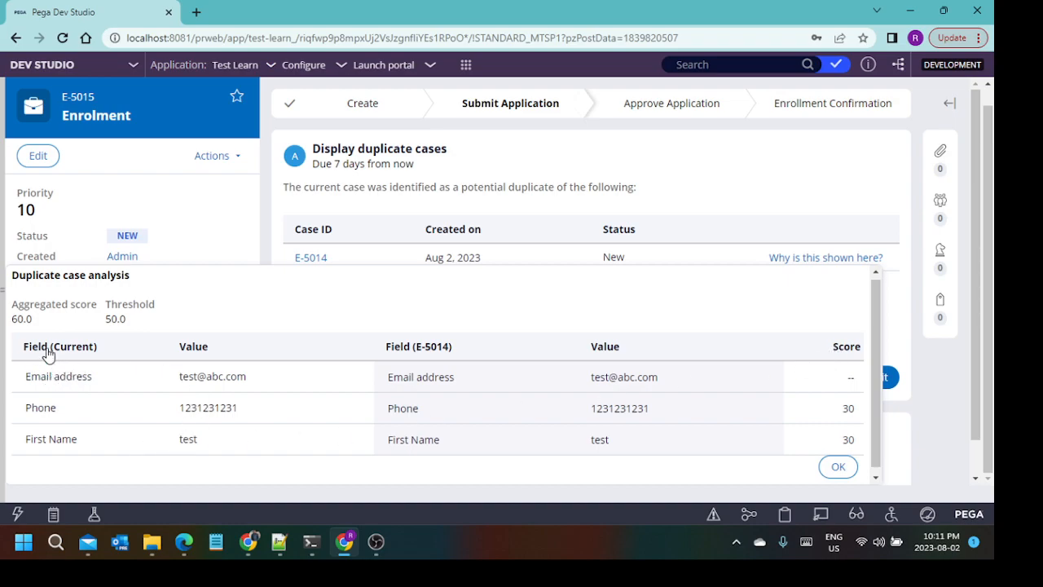
scroll(47, 323, "down", 1)
scroll(58, 352, "up", 1)
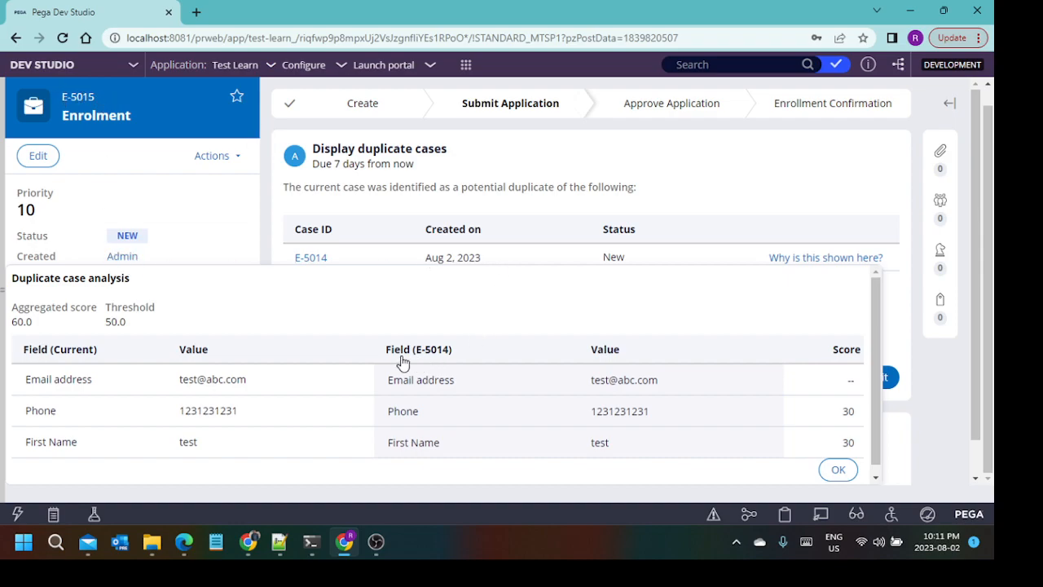
scroll(500, 384, "down", 1)
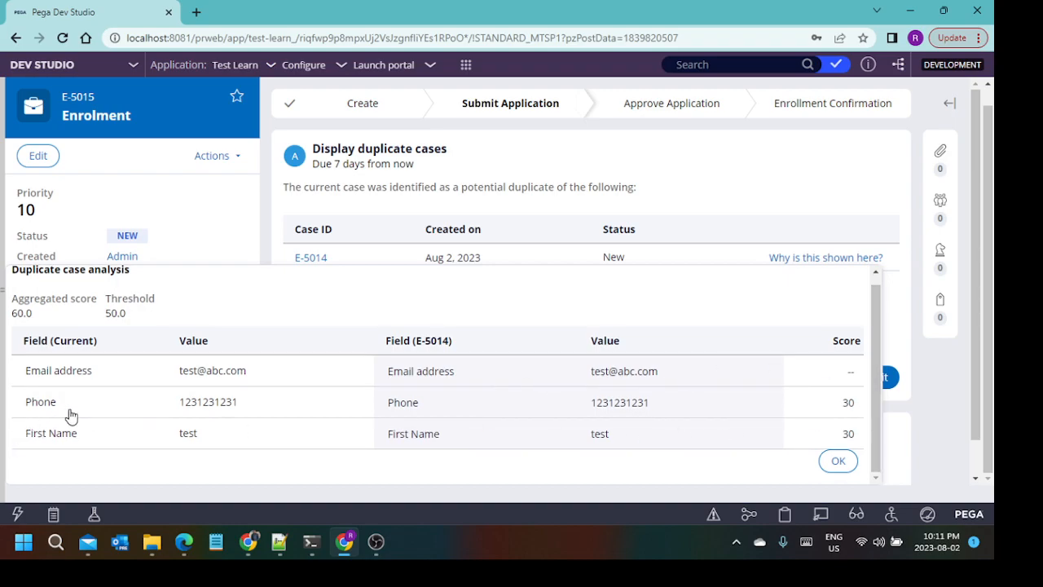
scroll(73, 416, "up", 1)
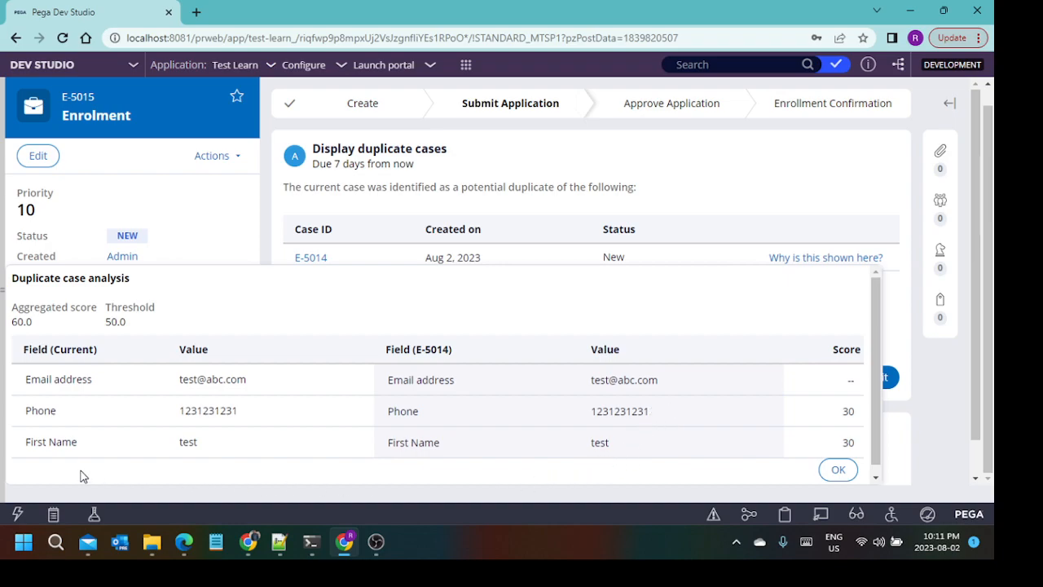
scroll(689, 445, "down", 1)
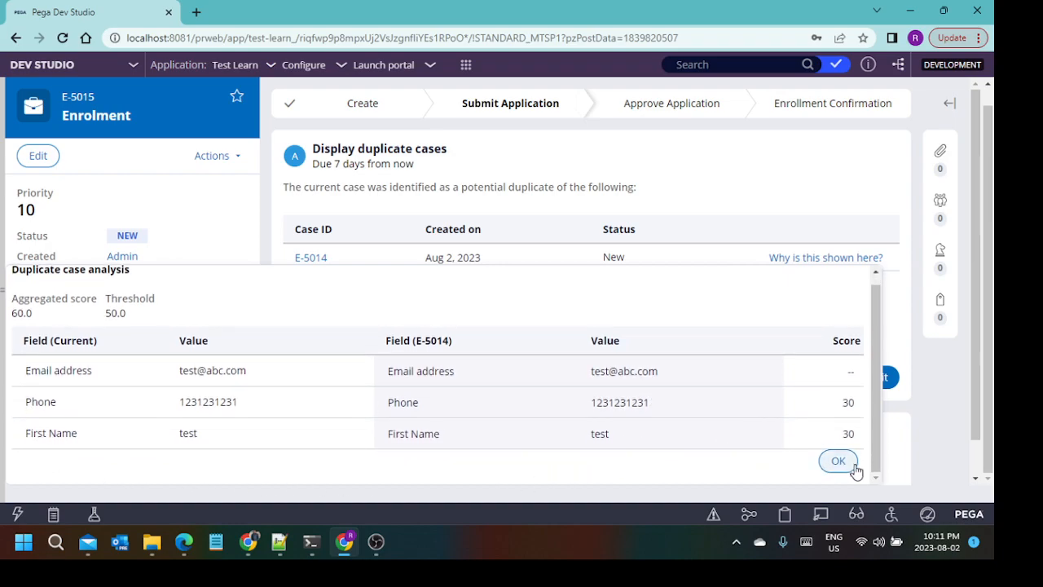
left_click_drag(860, 373, 371, 378)
left_click(854, 439)
left_click_drag(854, 442, 590, 396)
left_click(860, 441)
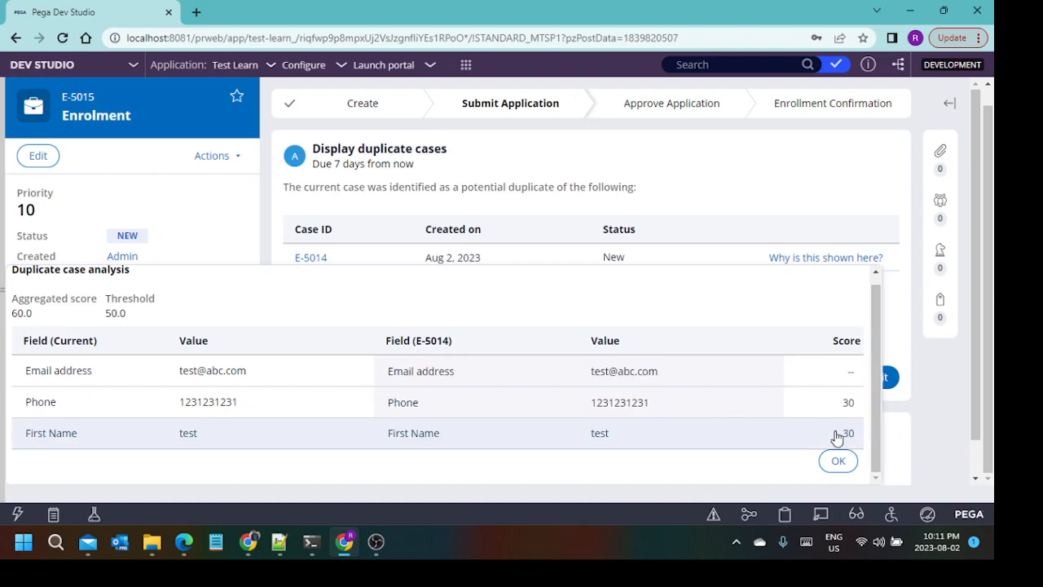
Step: Close the duplicate case analysis and view the details of potential duplicate E-5014, returning to case E-5015
left_click(838, 461)
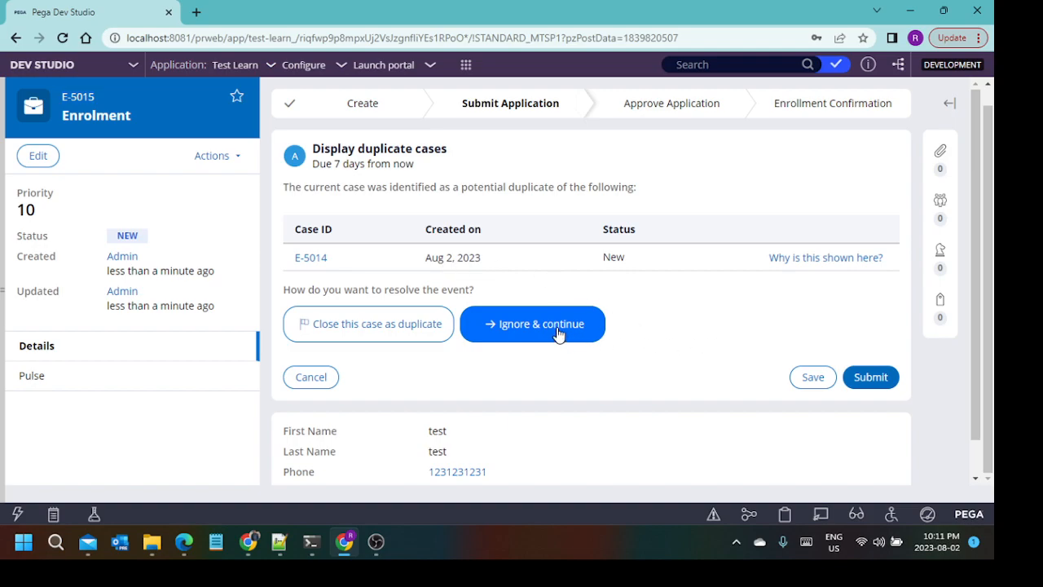
left_click(311, 259)
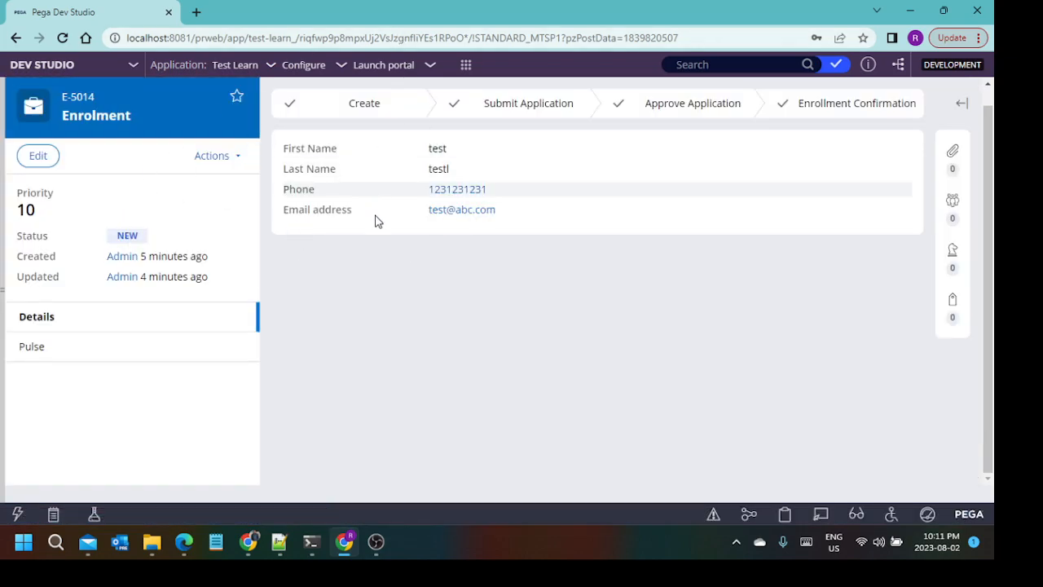
left_click(177, 88)
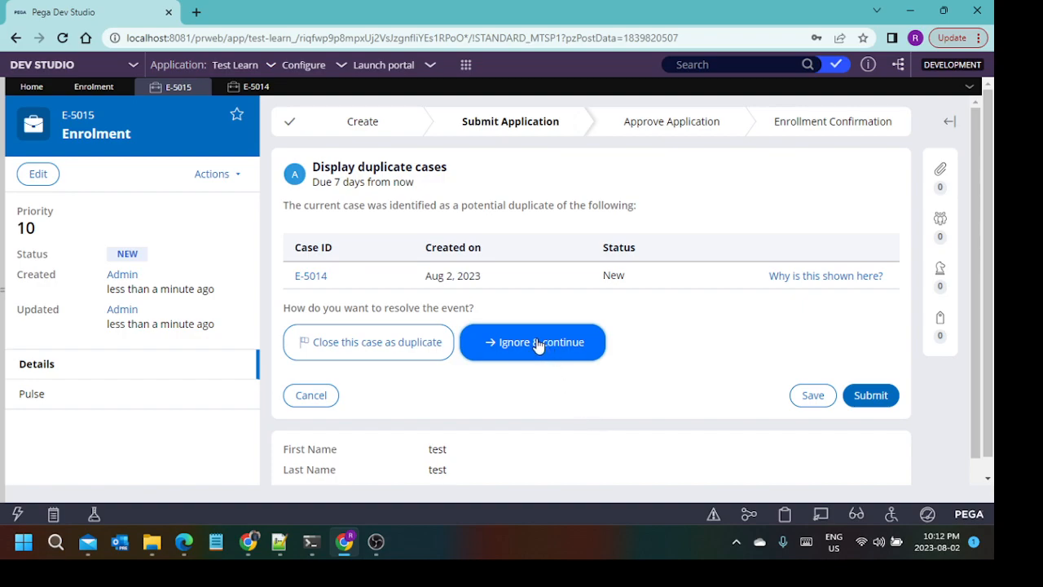
Step: Resolve the duplicate event on case E-5015 with Ignore & continue and submit it
scroll(593, 383, "down", 2)
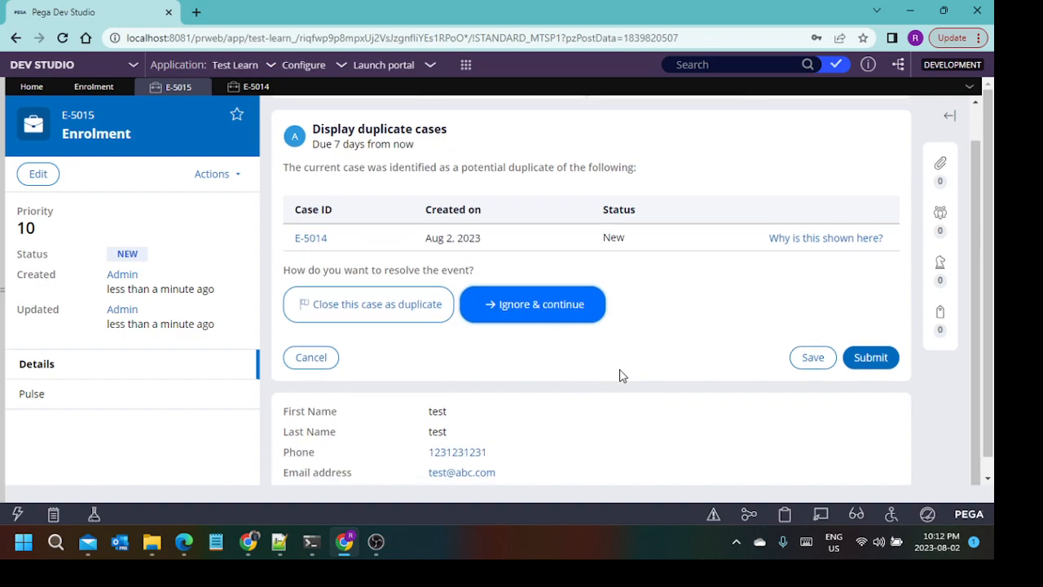
scroll(643, 345, "up", 2)
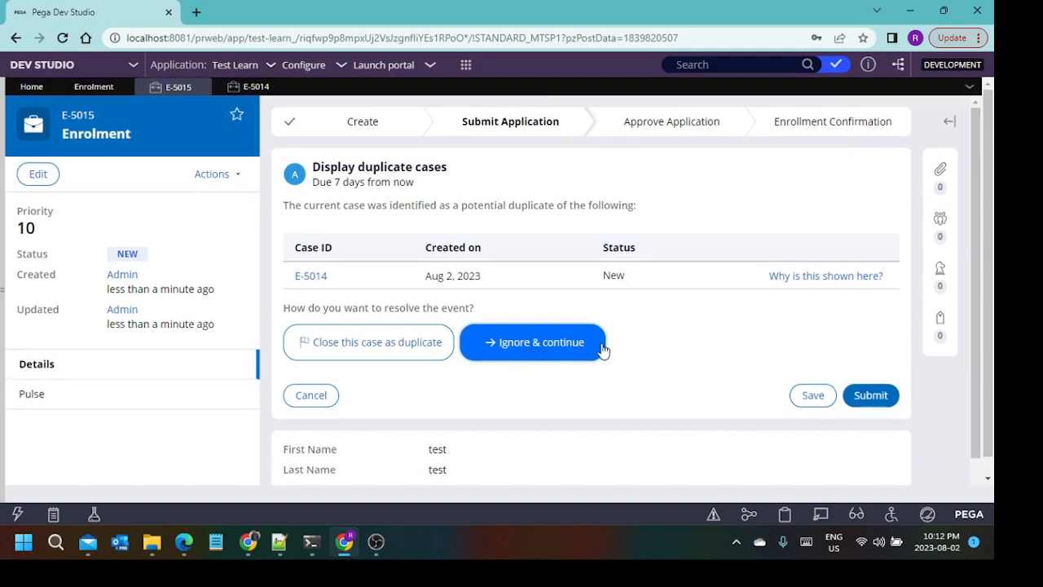
left_click(874, 394)
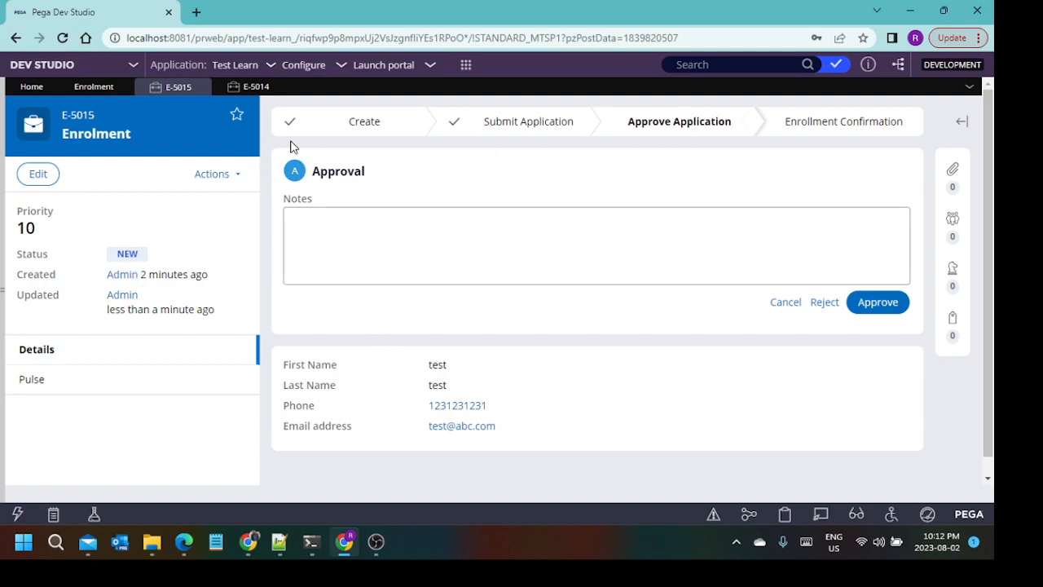
Step: Save and run the Enrolment case type again, submitting first name test, last name test, a phone number and an email address
left_click(94, 86)
left_click(833, 111)
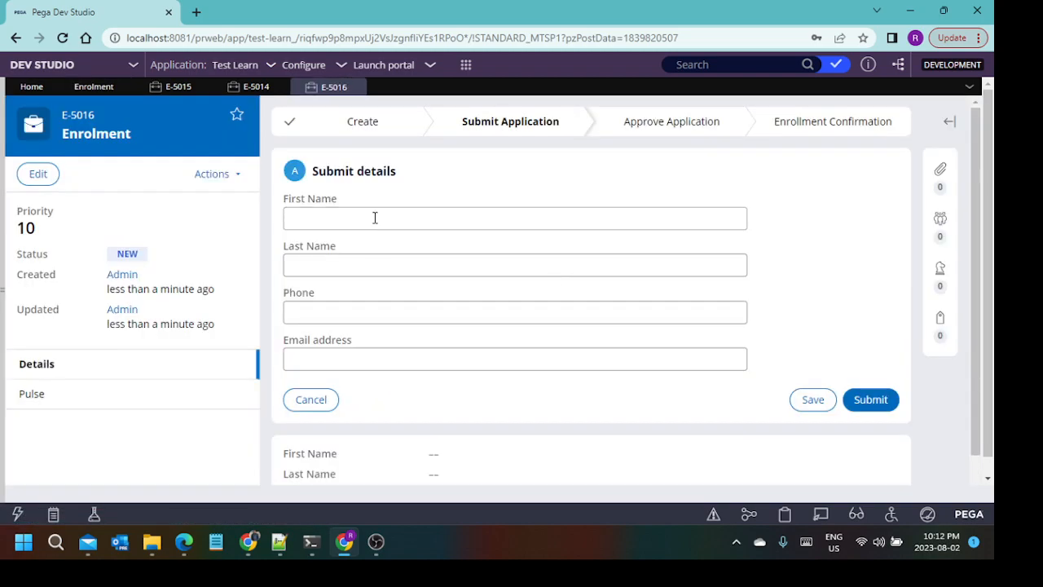
left_click(375, 218)
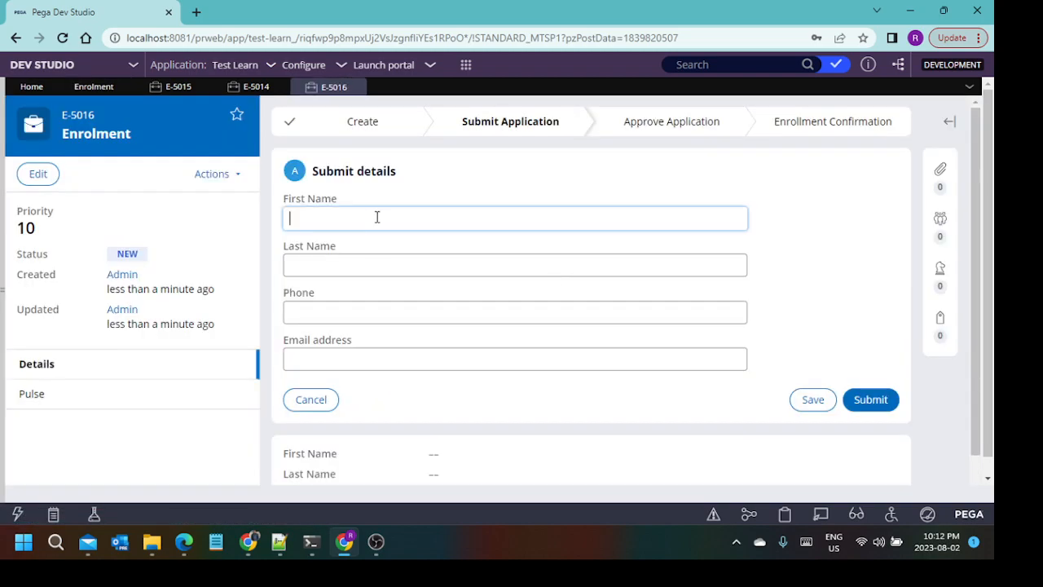
type("test")
left_click(345, 266)
type("test")
left_click(351, 308)
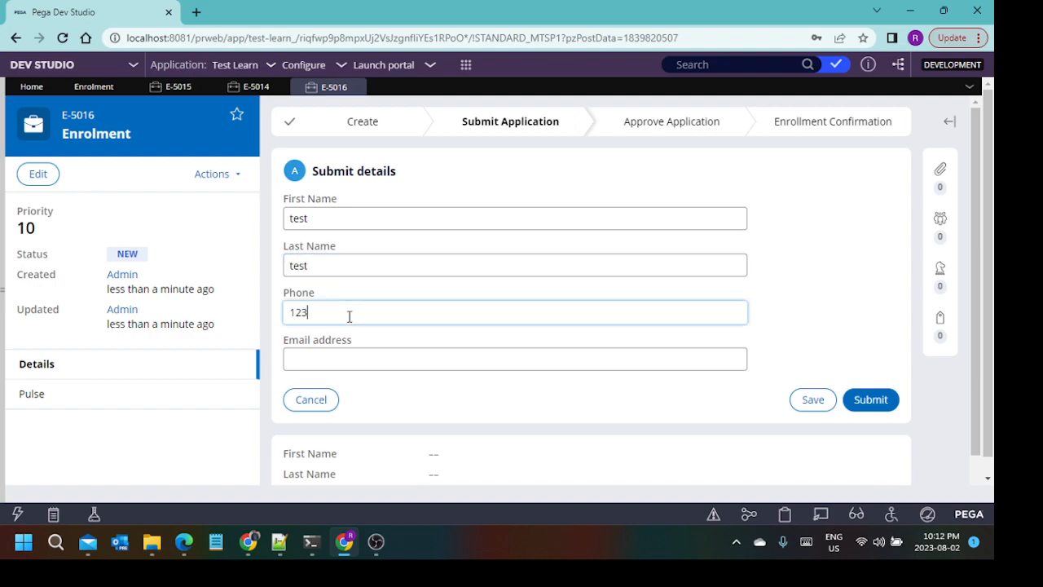
left_click(348, 361)
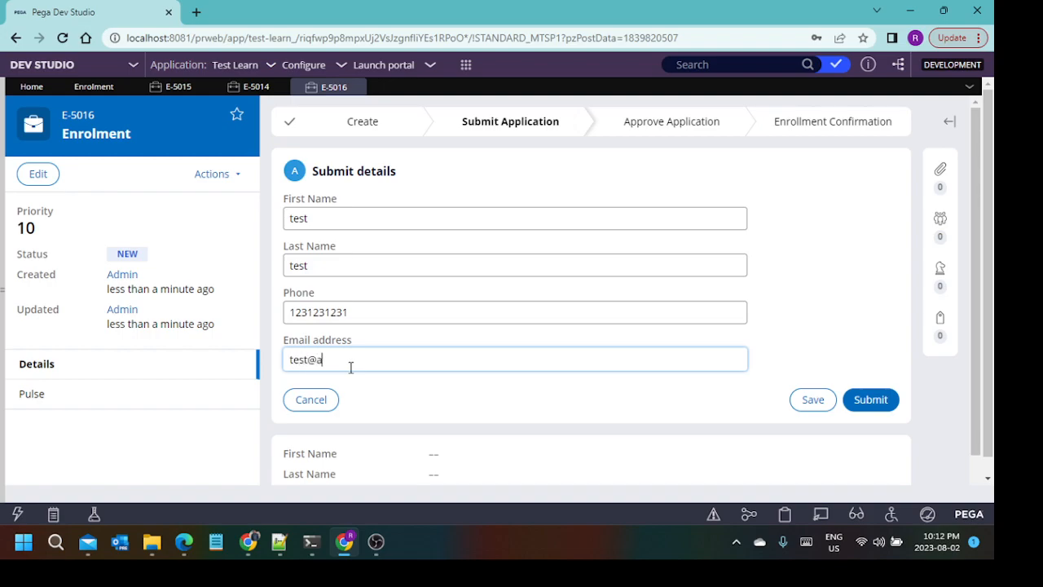
left_click(870, 401)
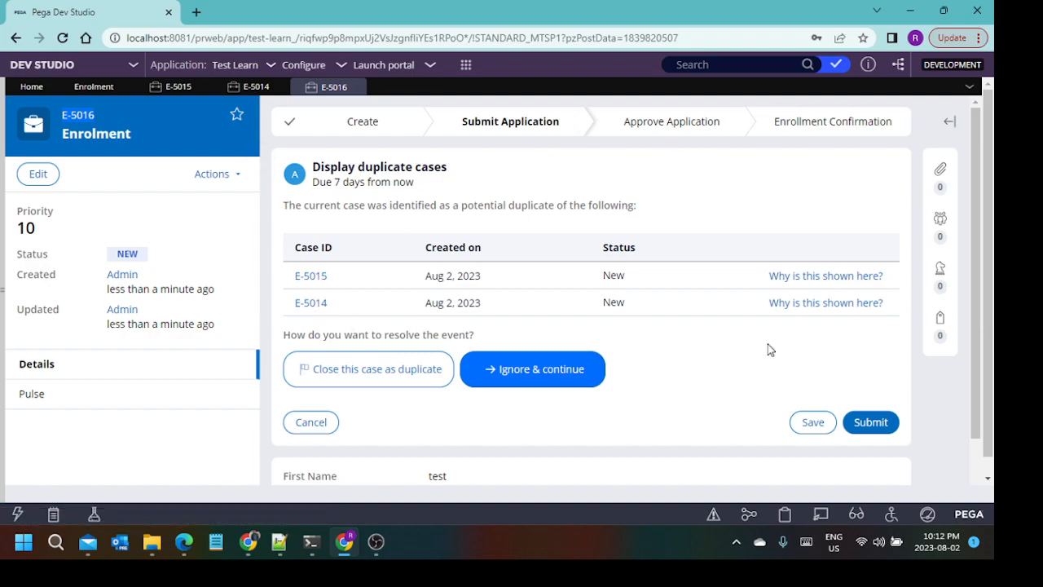
Step: Examine why E-5015 and E-5014 are each listed as potential duplicates, comparing their matched fields and scores
left_click(818, 283)
scroll(443, 392, "down", 2)
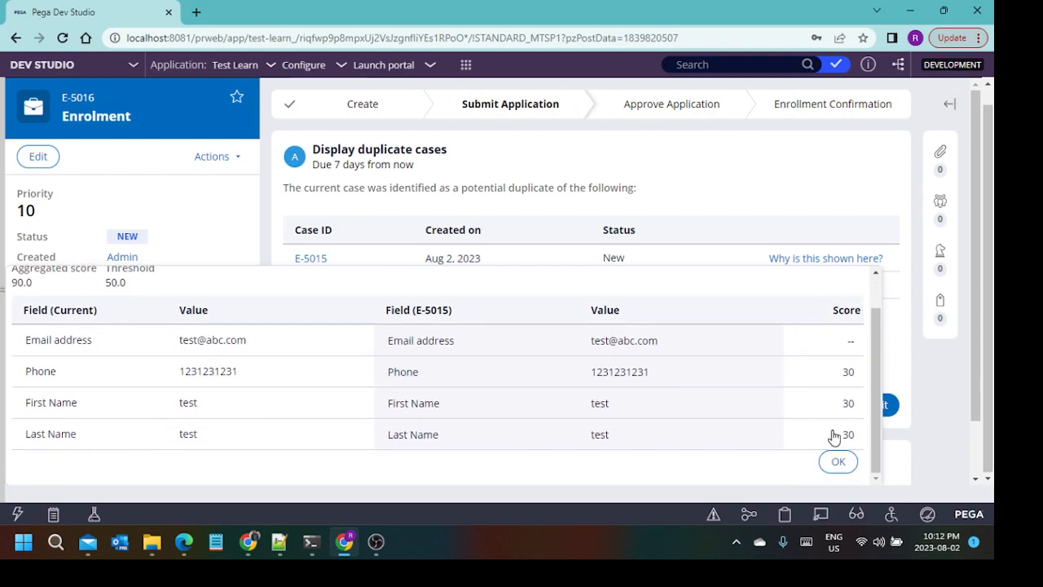
left_click(837, 461)
left_click(825, 286)
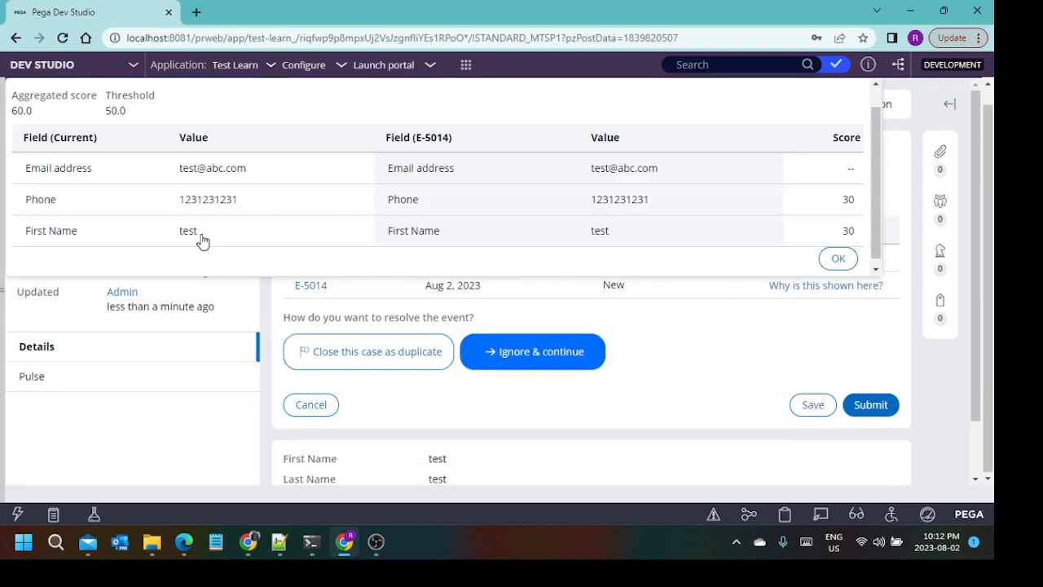
left_click(839, 260)
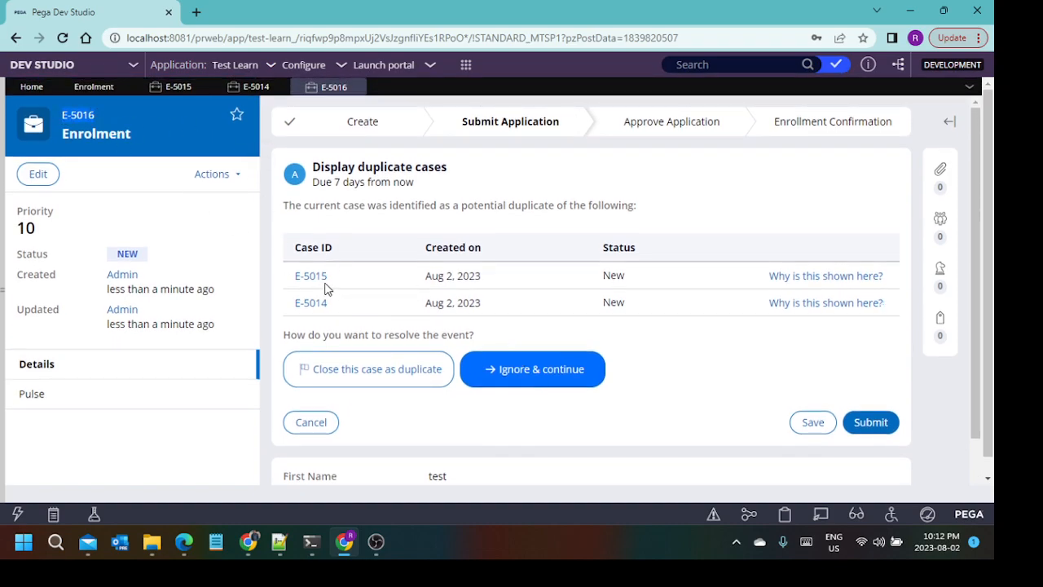
left_click_drag(337, 282, 292, 280)
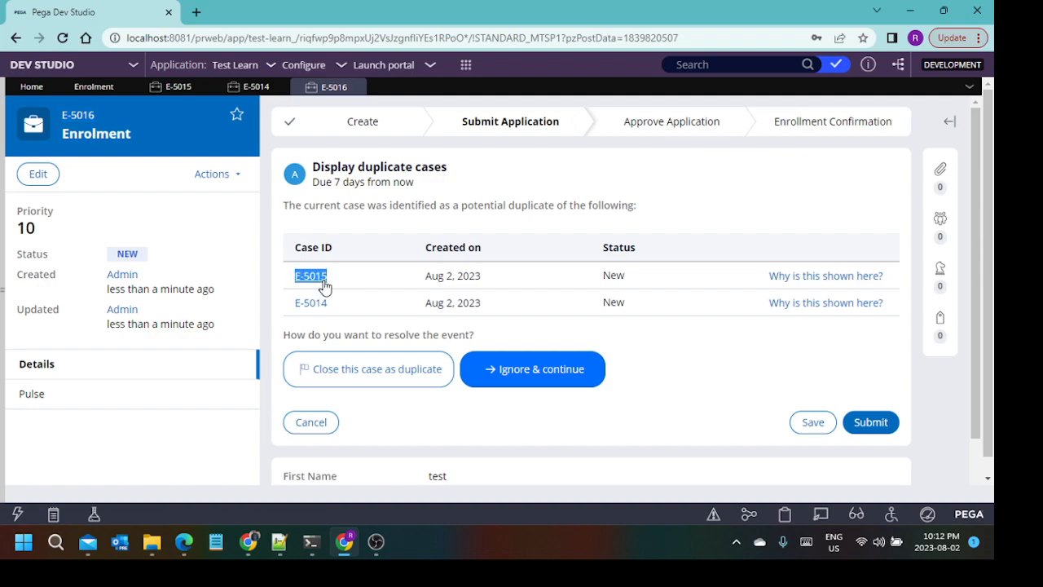
left_click(350, 282)
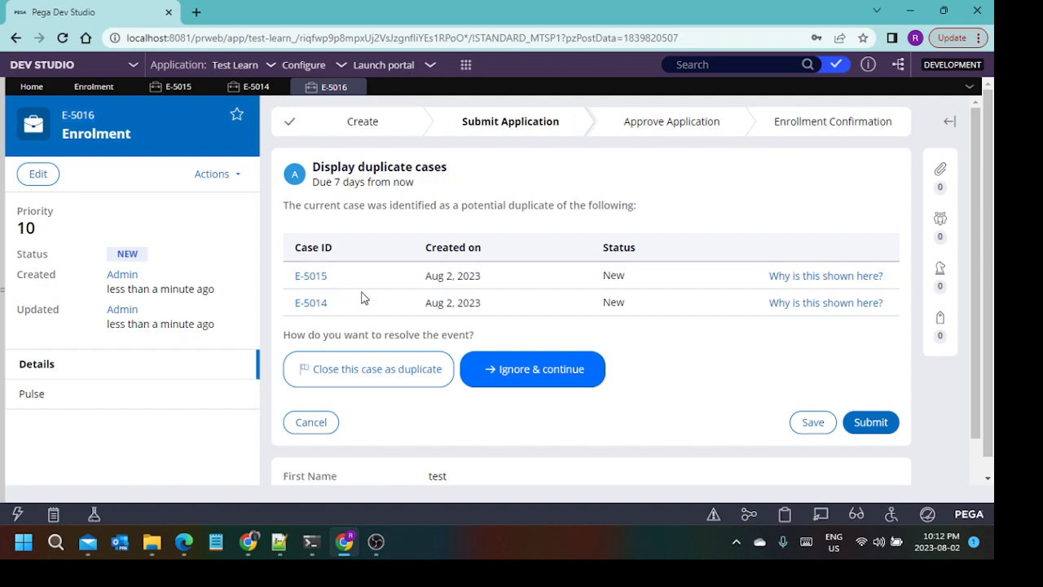
Step: Close case E-5016 as a duplicate of E-5015 and submit the resolution
left_click(367, 372)
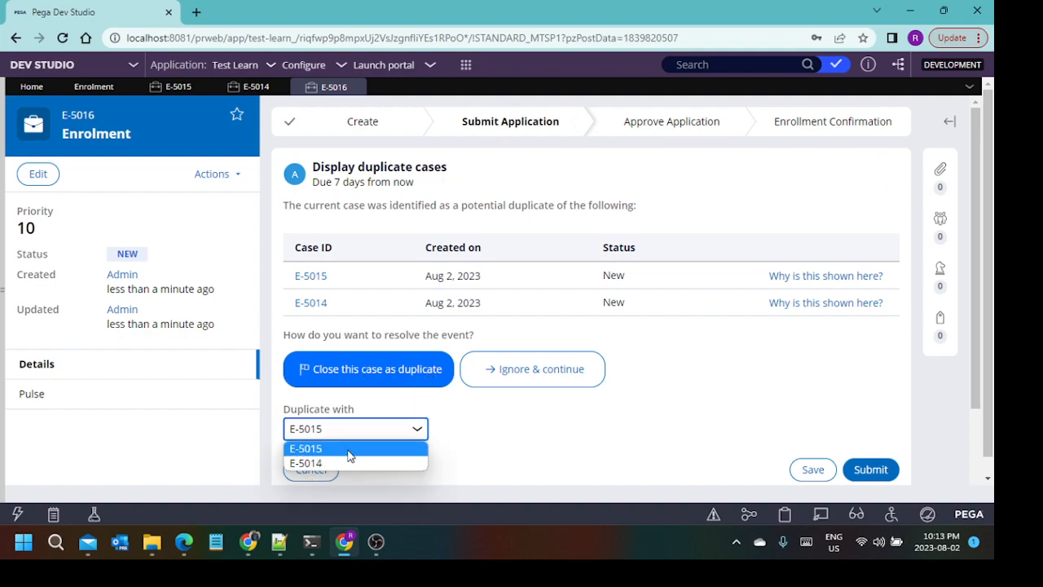
left_click(330, 447)
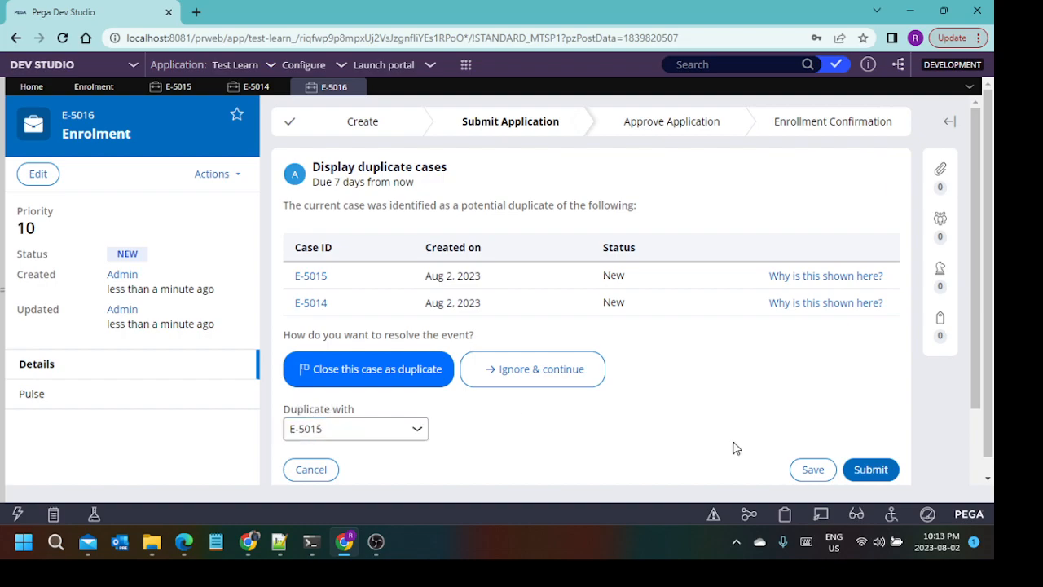
left_click(879, 471)
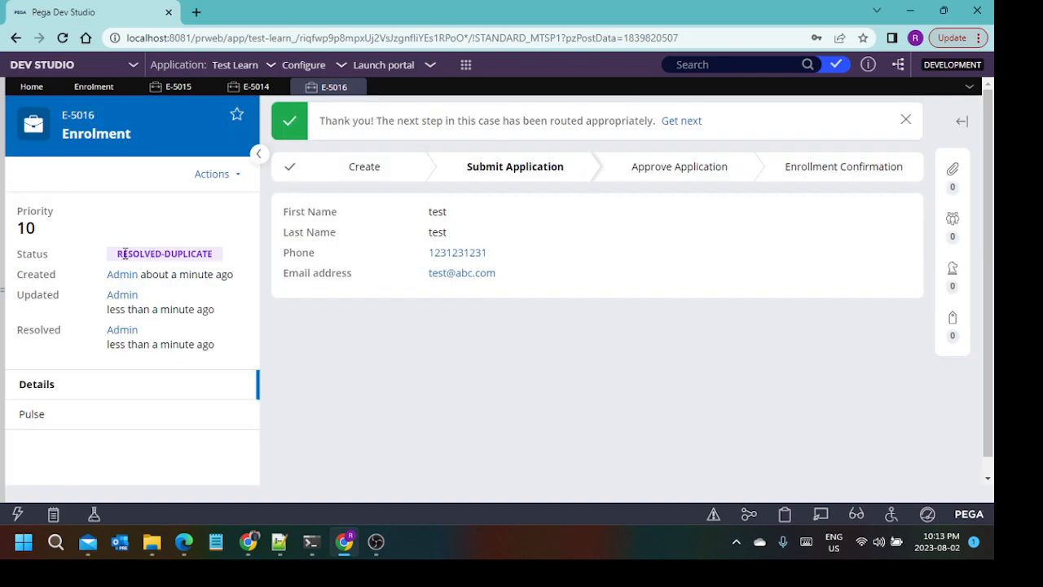
Step: Check the case's status and inspect the pyDuplicateID property on the clipboard's pyWorkPage
left_click_drag(119, 254, 225, 257)
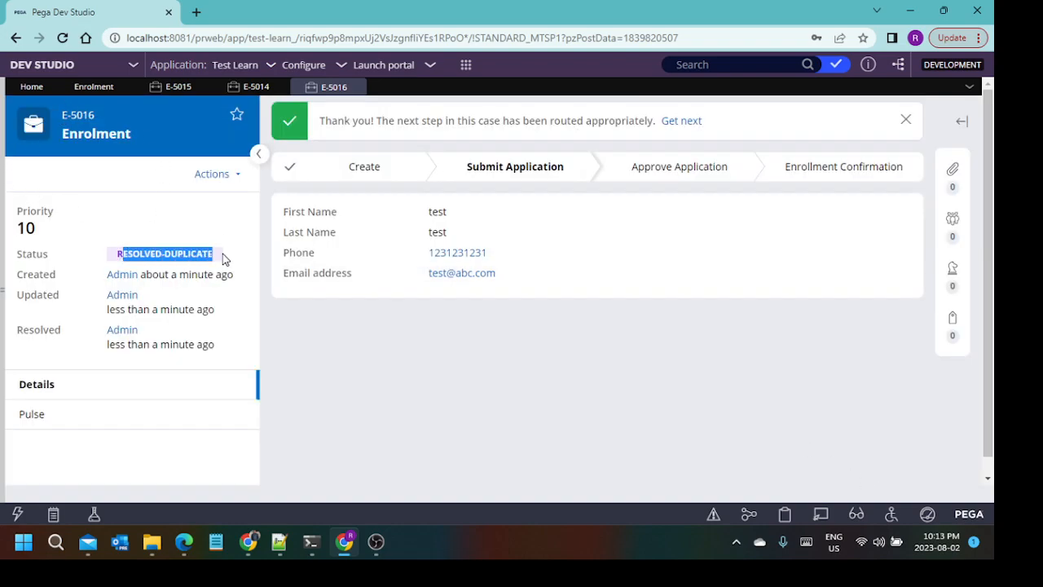
left_click(785, 514)
scroll(122, 325, "down", 10)
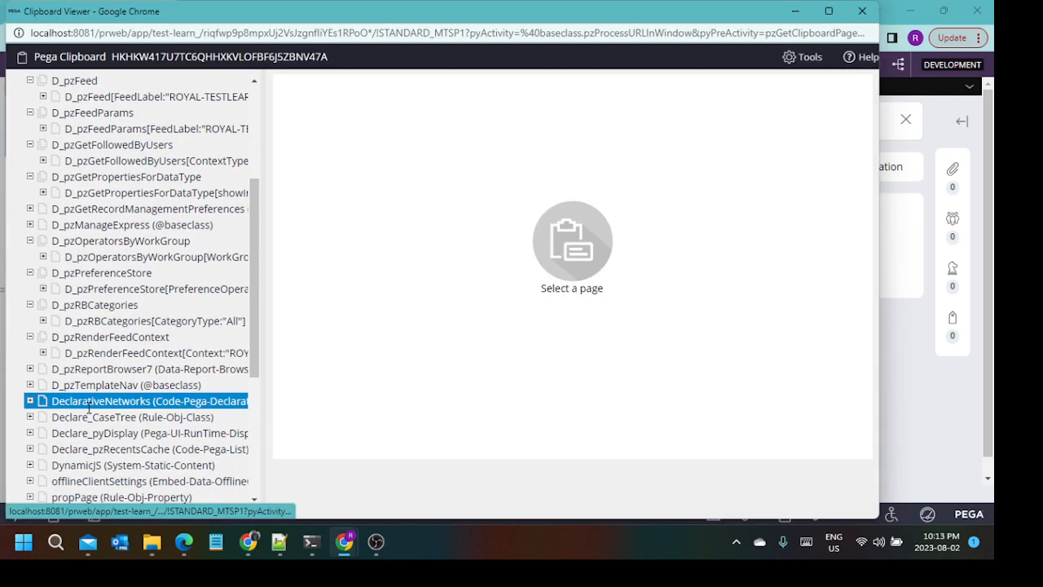
left_click(98, 373)
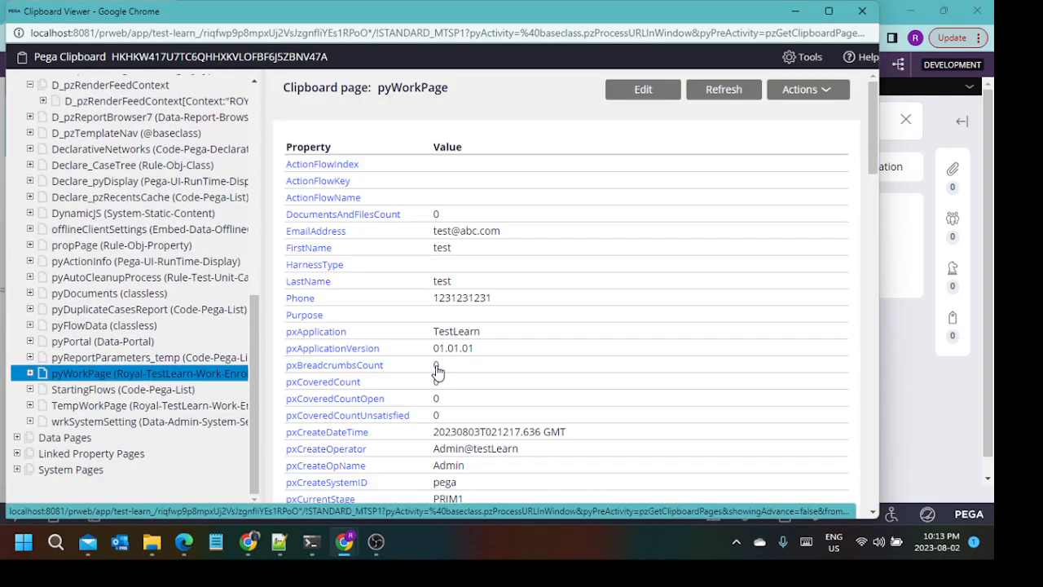
scroll(383, 456, "down", 3)
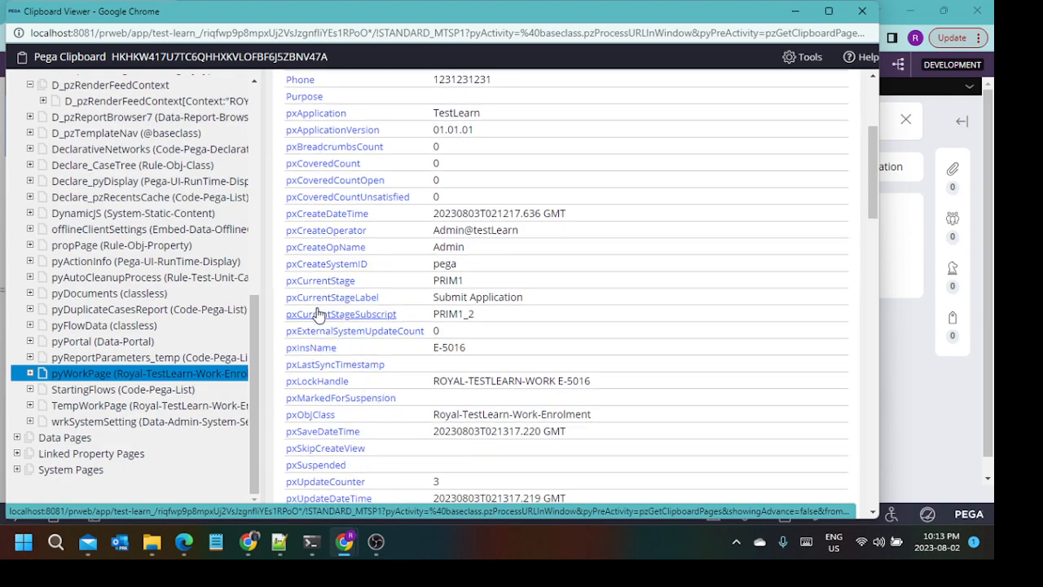
scroll(340, 351, "down", 6)
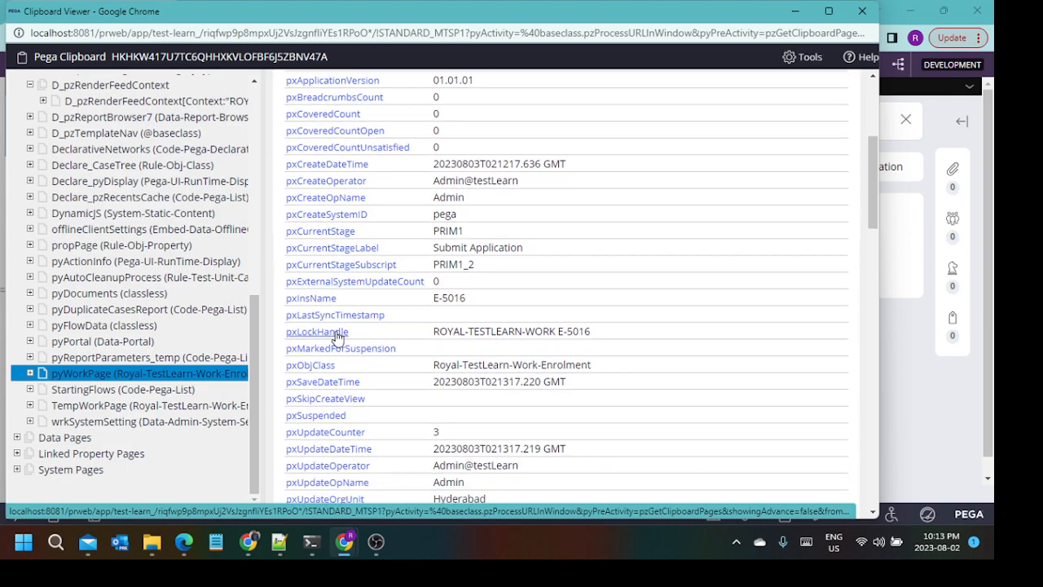
scroll(358, 386, "down", 8)
scroll(361, 386, "up", 6)
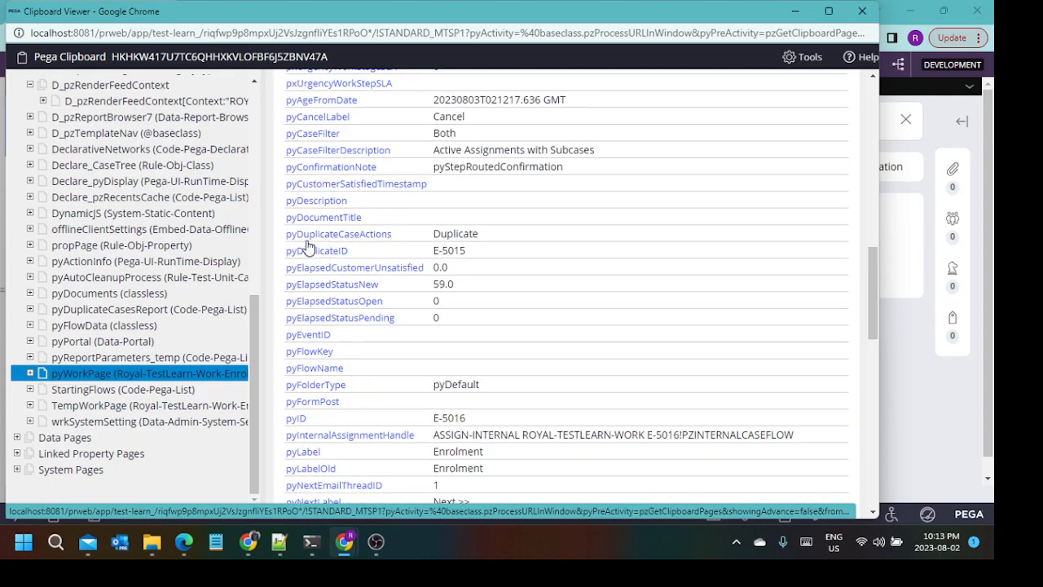
left_click_drag(466, 251, 287, 251)
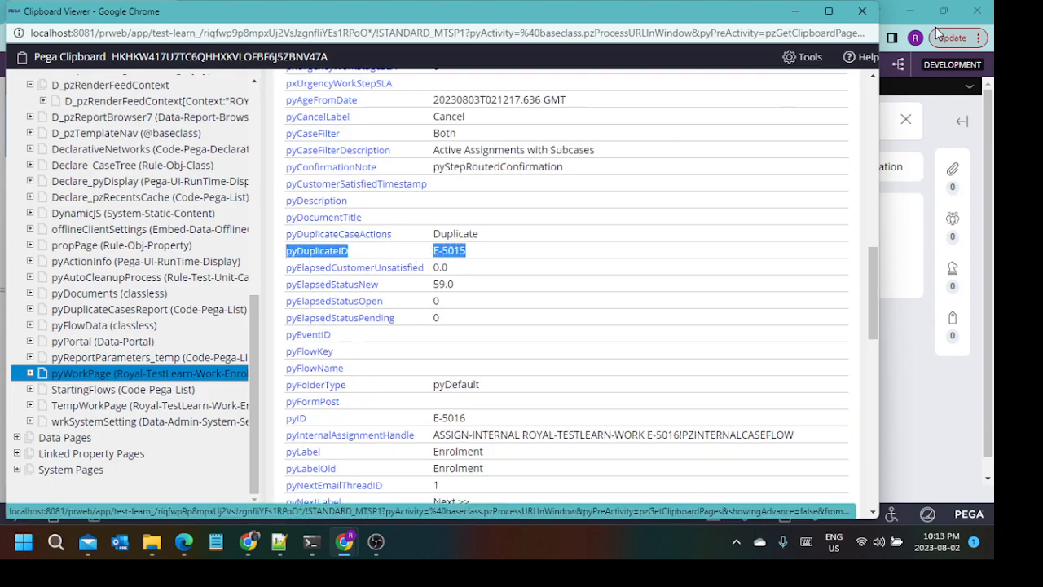
left_click(862, 11)
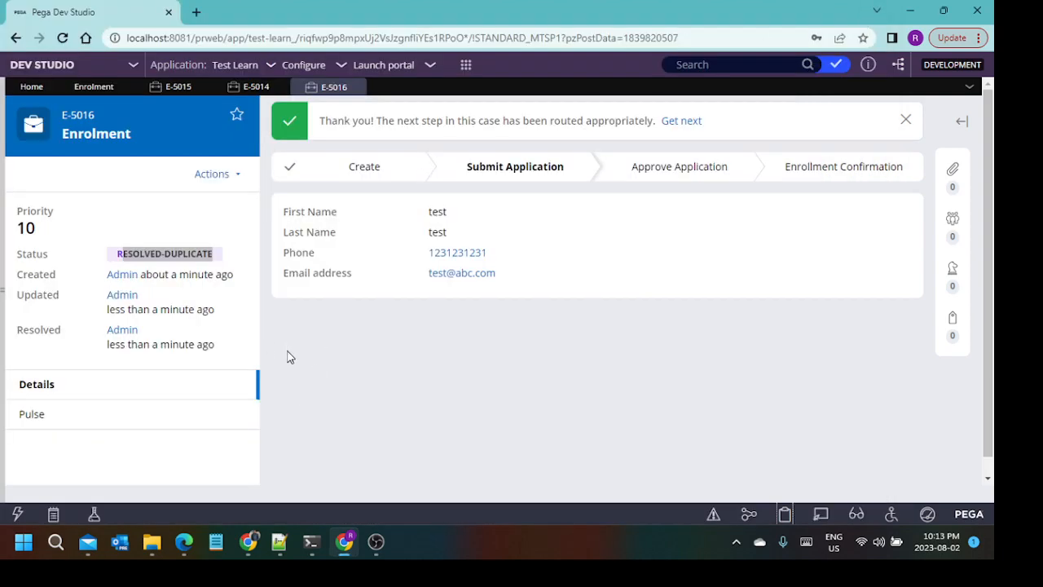
Step: View the pyDefault case type rule in the Enrolment class's Process category, and return to the Enrolment case life cycle
left_click(91, 92)
left_click(2, 160)
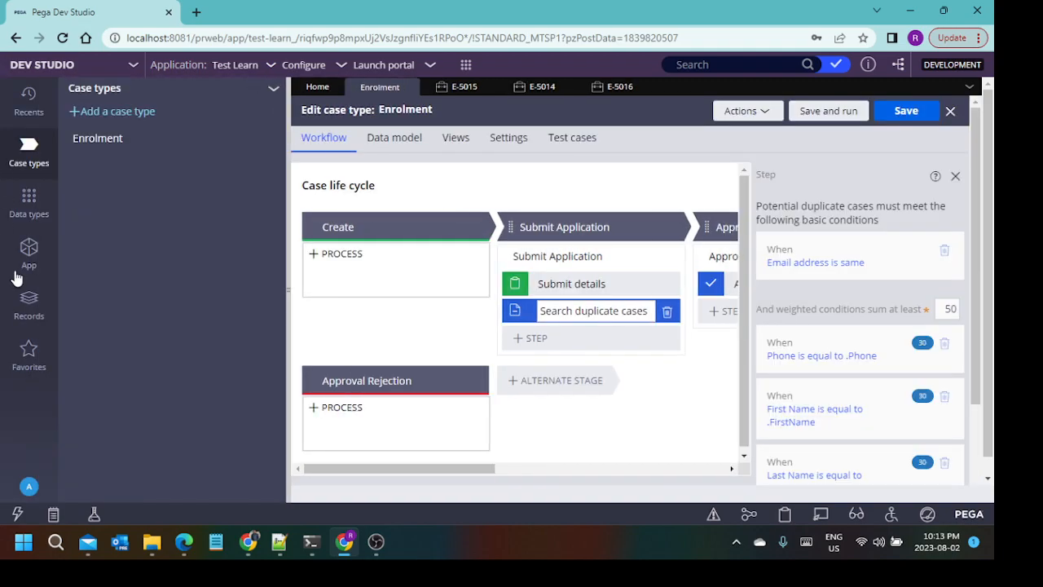
left_click(29, 259)
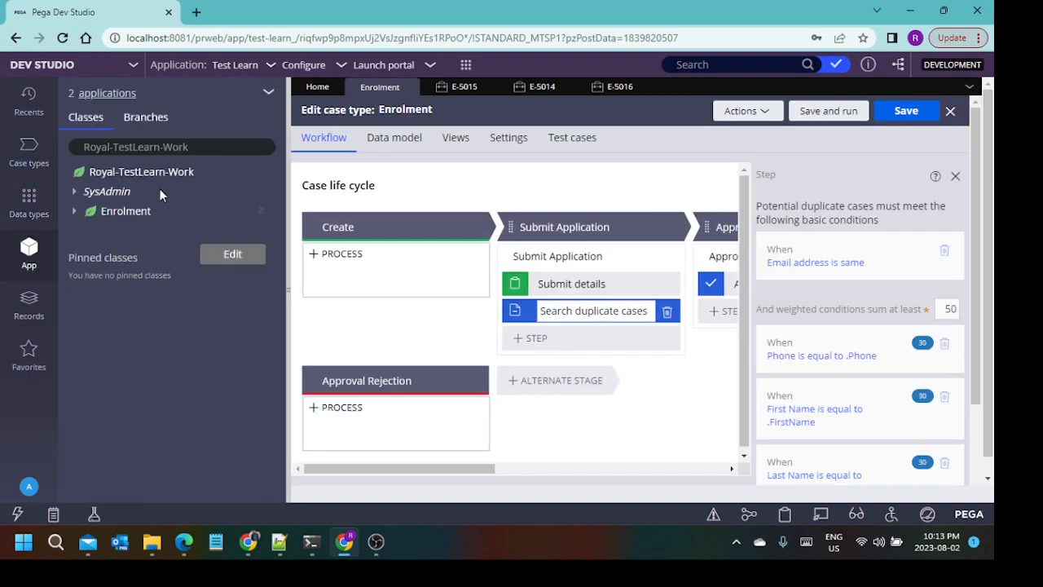
left_click(74, 212)
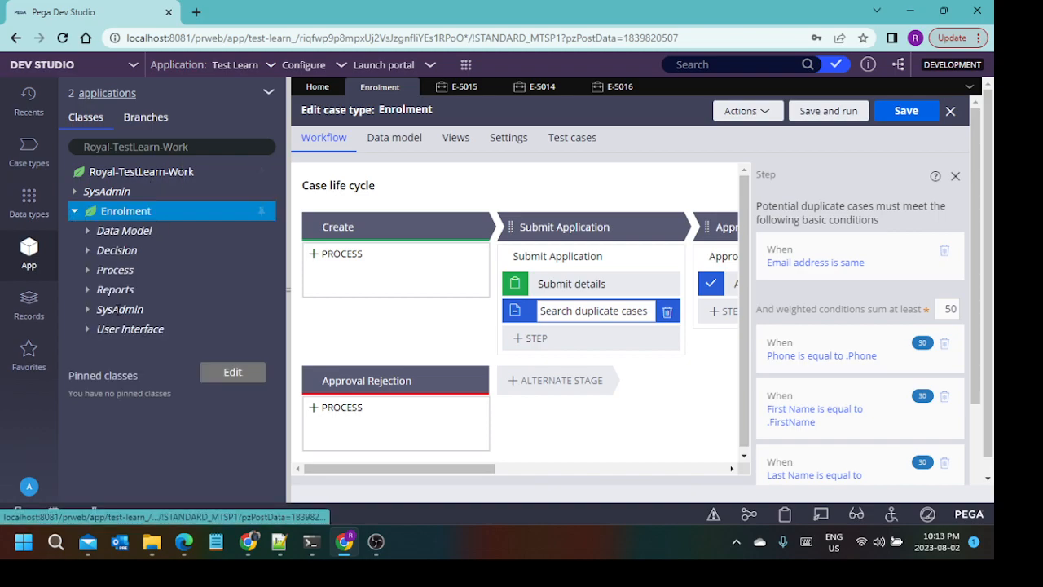
left_click(167, 275)
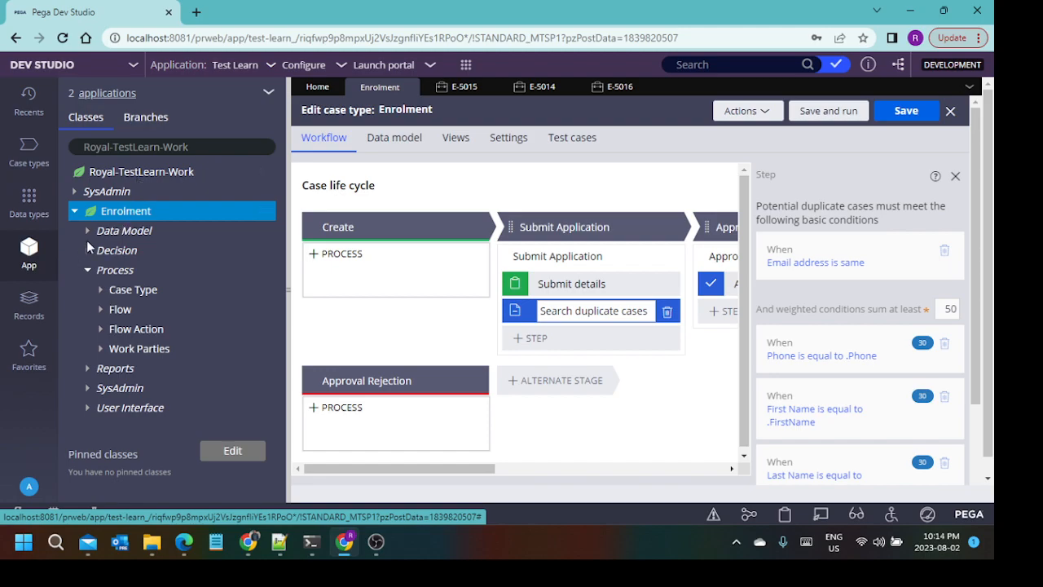
left_click(101, 291)
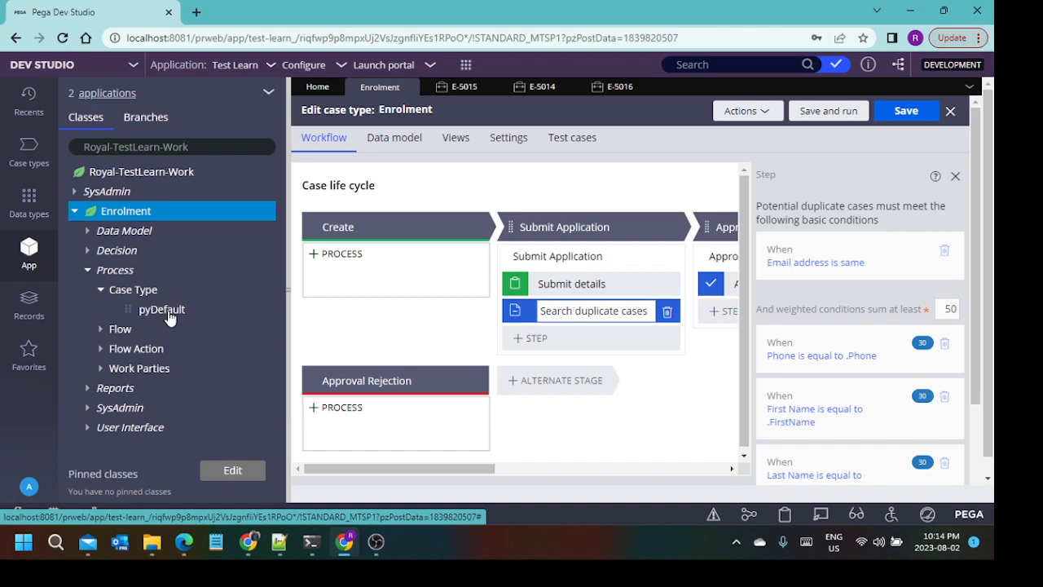
left_click(162, 309)
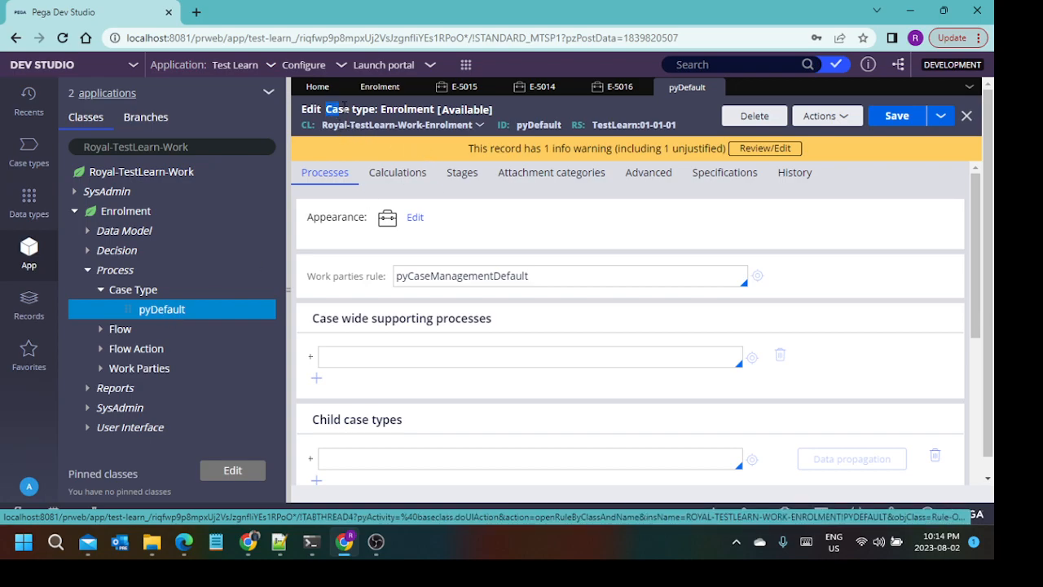
left_click_drag(341, 106, 371, 108)
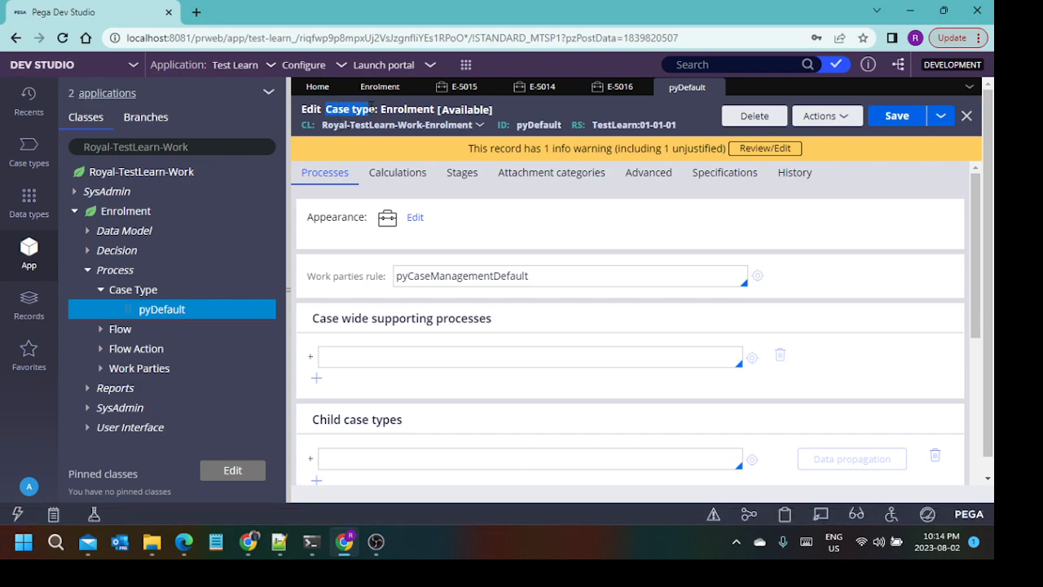
left_click(378, 90)
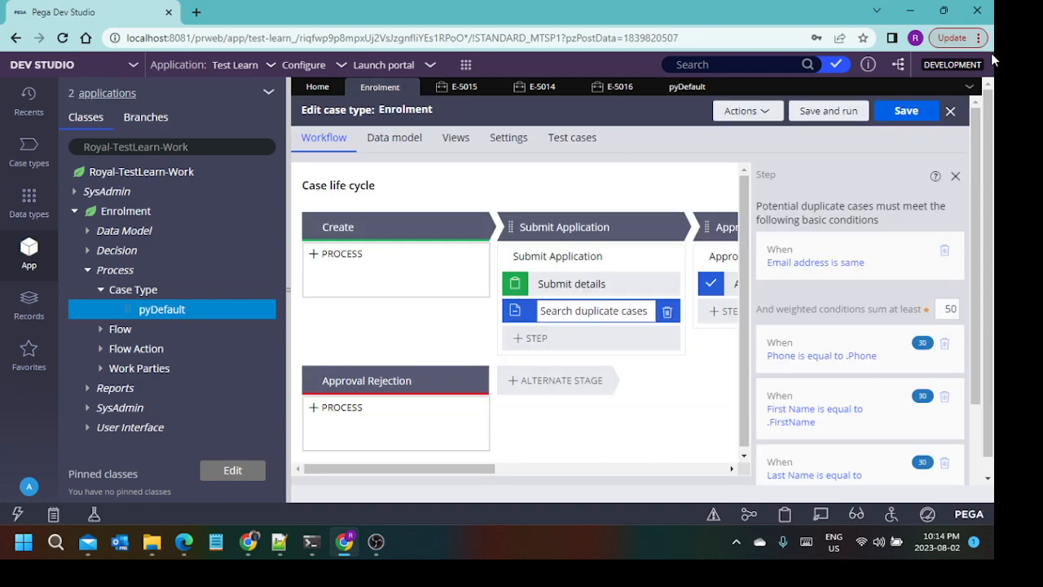
Step: Close the duplicate search step's properties and review the pyDefault case type rule's processes, case-wide actions and case match reference
left_click(955, 176)
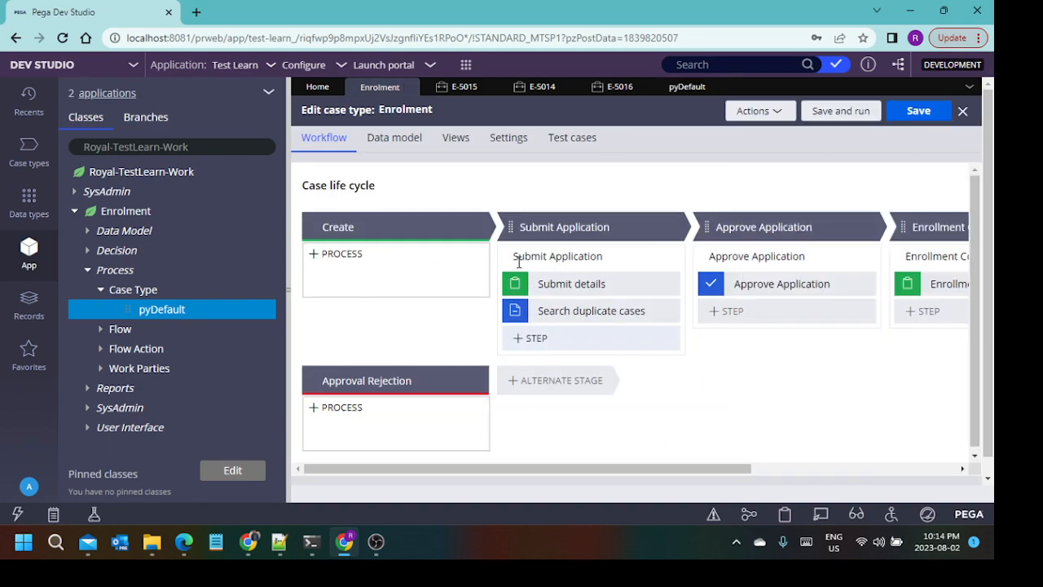
left_click(692, 89)
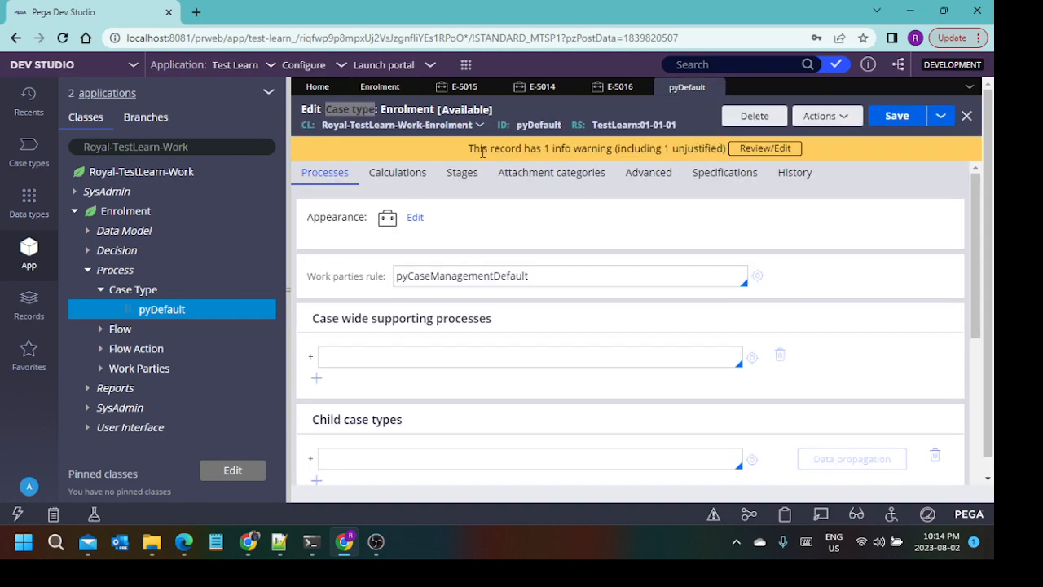
left_click(352, 111)
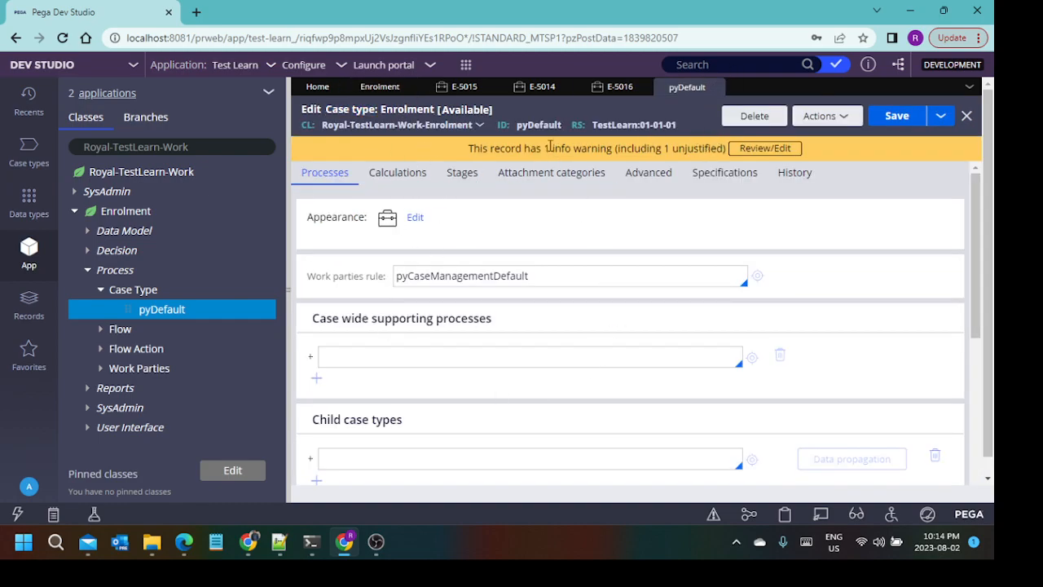
double_click(538, 125)
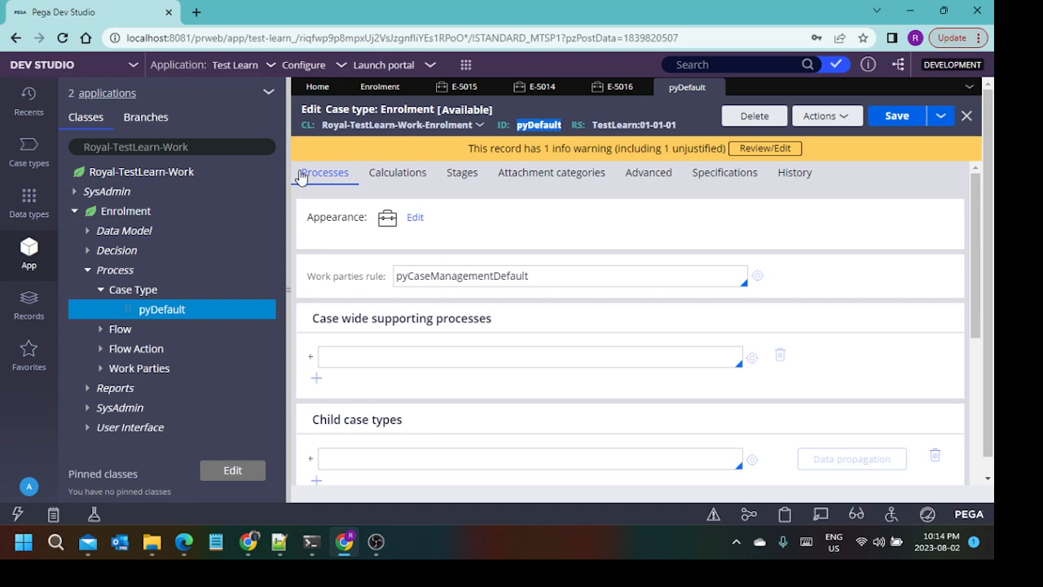
scroll(582, 309, "down", 4)
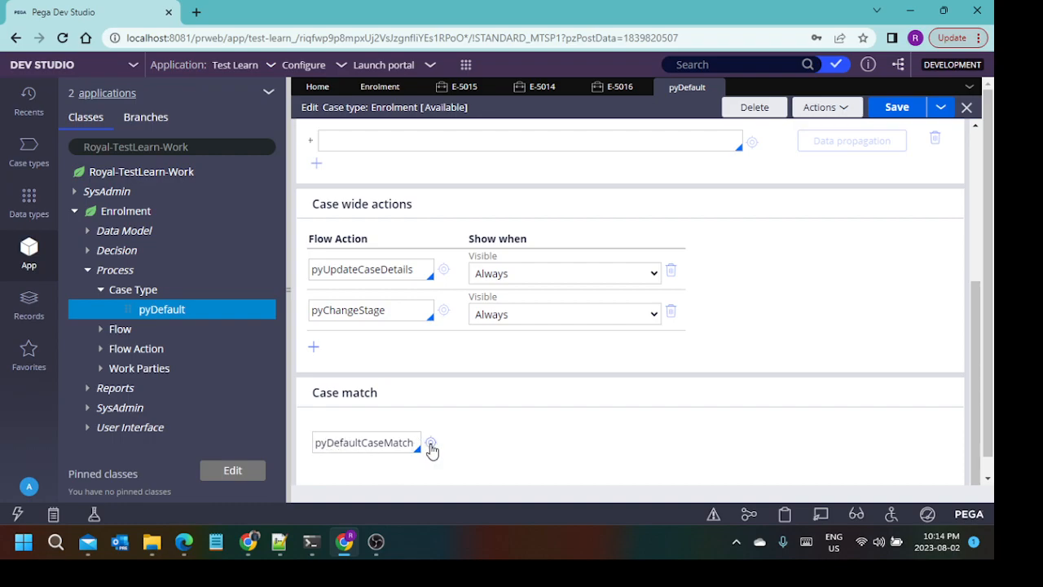
scroll(503, 388, "up", 5)
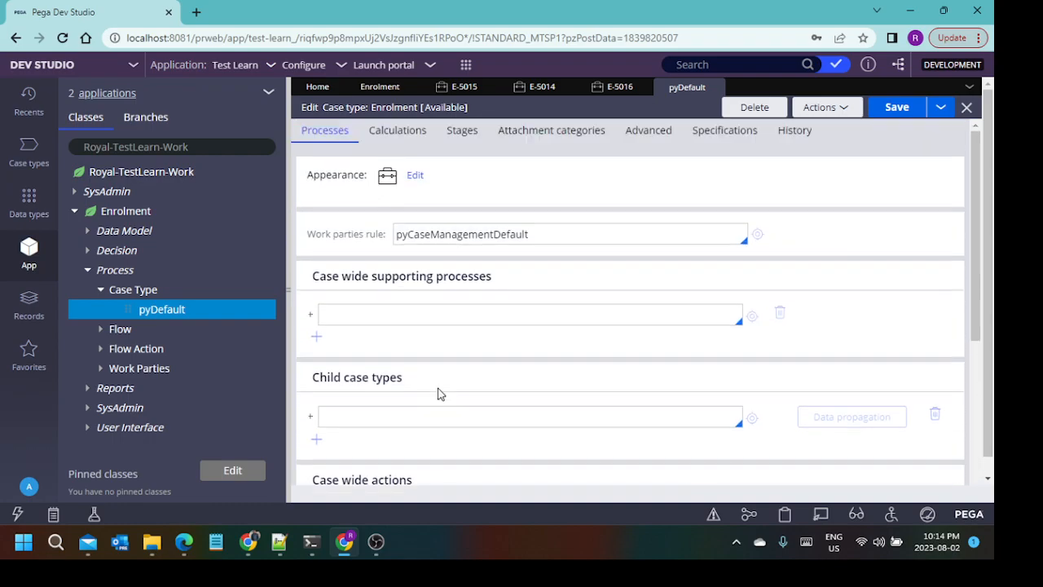
Step: Review the stages defined in the pyDefault rule, including the settings of the Submit Application primary stage
left_click(404, 173)
left_click(465, 178)
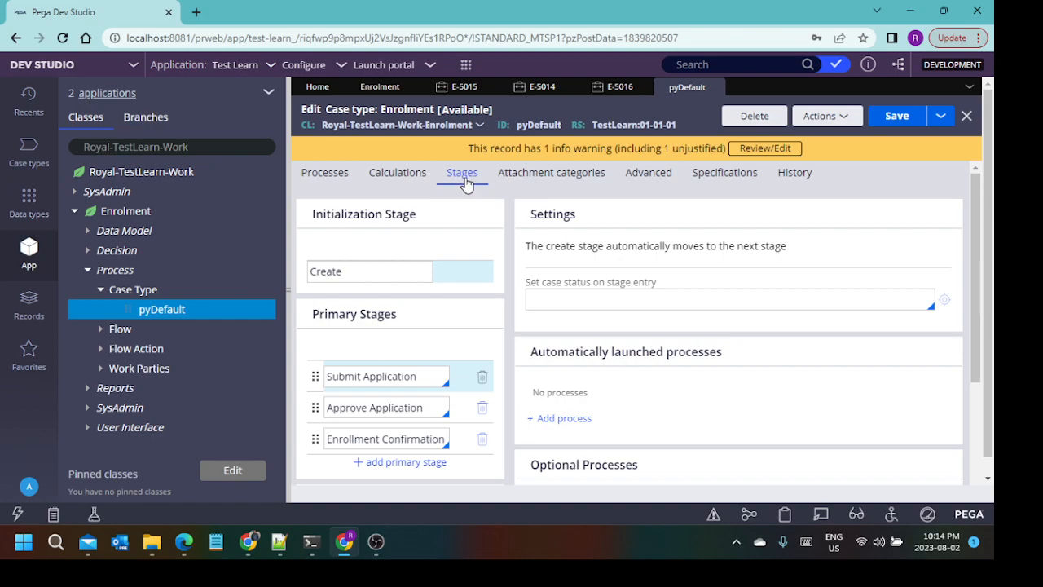
scroll(412, 265, "down", 3)
scroll(407, 261, "up", 3)
scroll(399, 254, "down", 3)
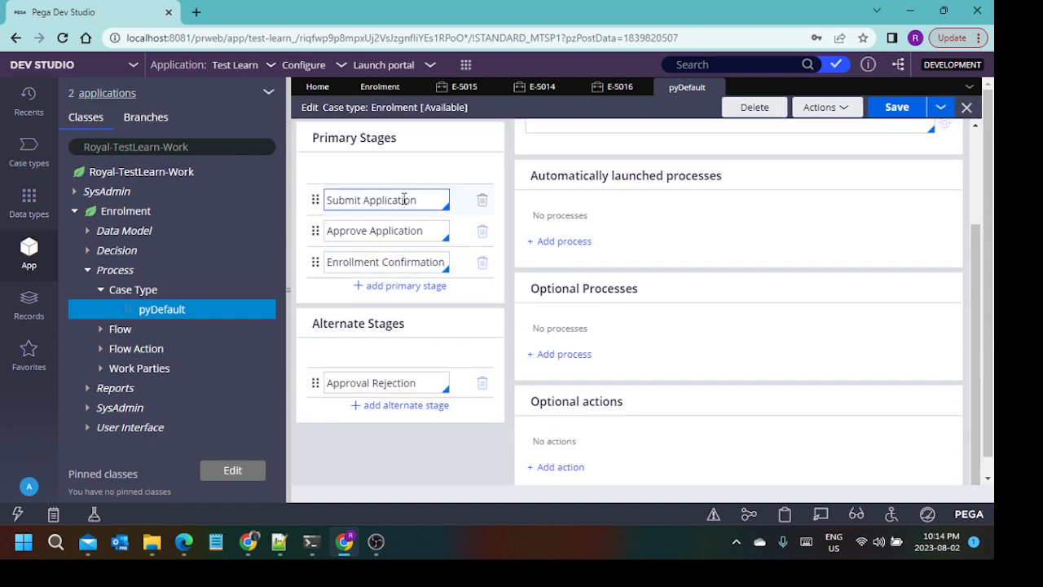
left_click(434, 201)
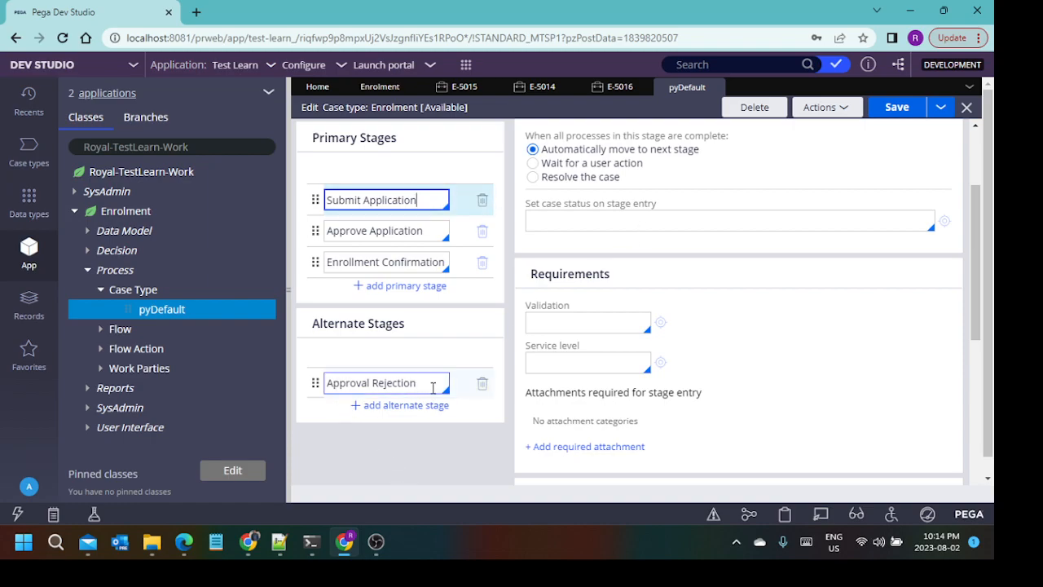
scroll(746, 361, "up", 3)
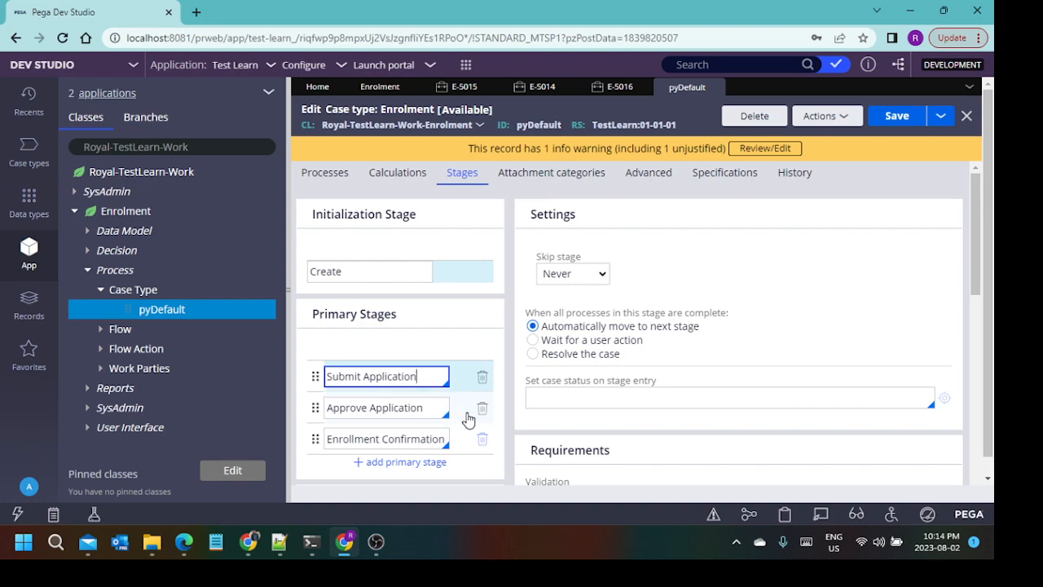
Step: Examine the pyDefault rule's advanced license, locking and temporary case settings, and return to the Enrolment case life cycle
left_click(670, 174)
scroll(491, 204, "down", 5)
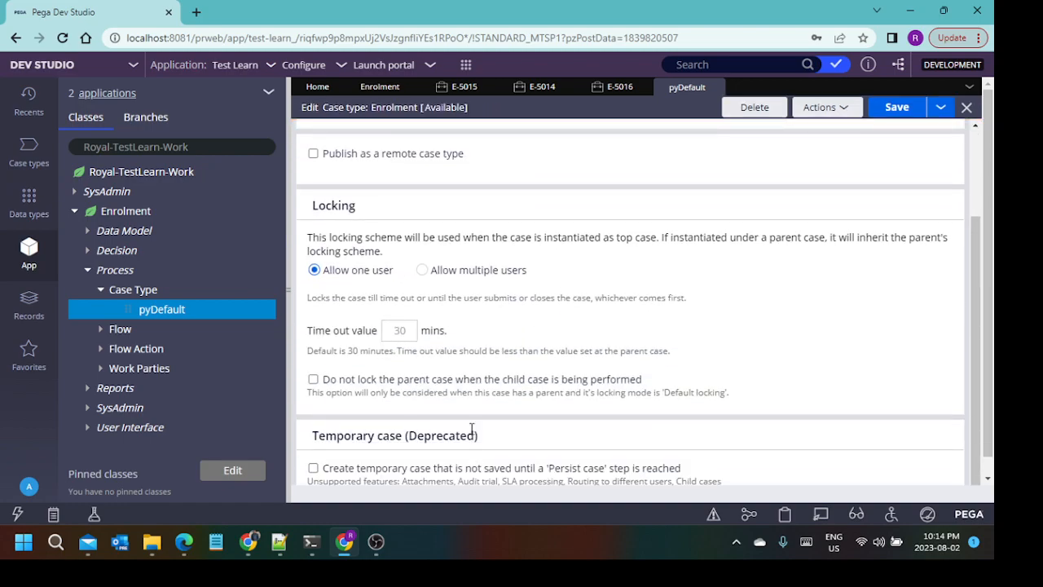
scroll(473, 436, "down", 1)
scroll(548, 234, "up", 5)
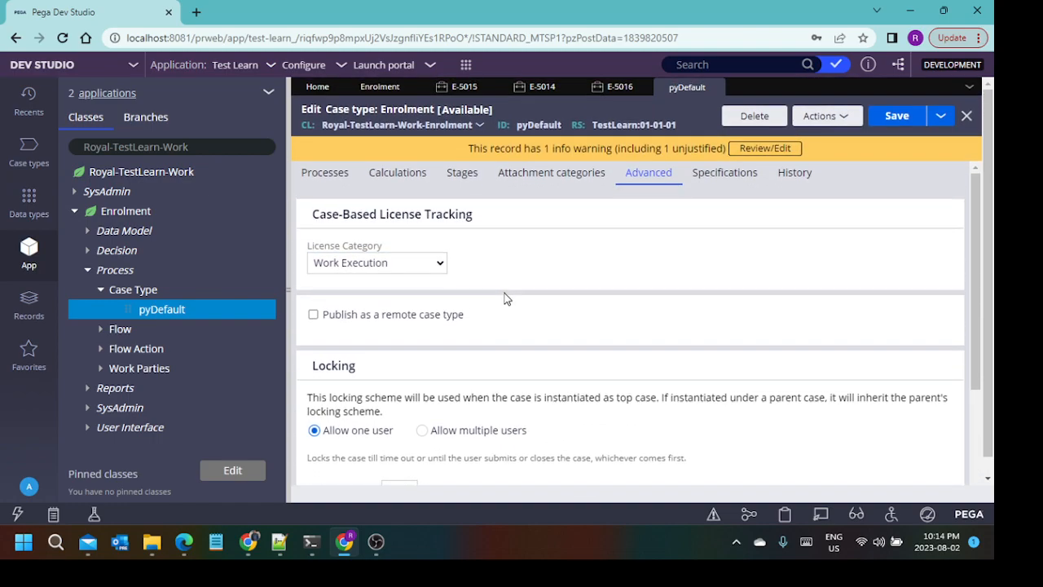
left_click(380, 87)
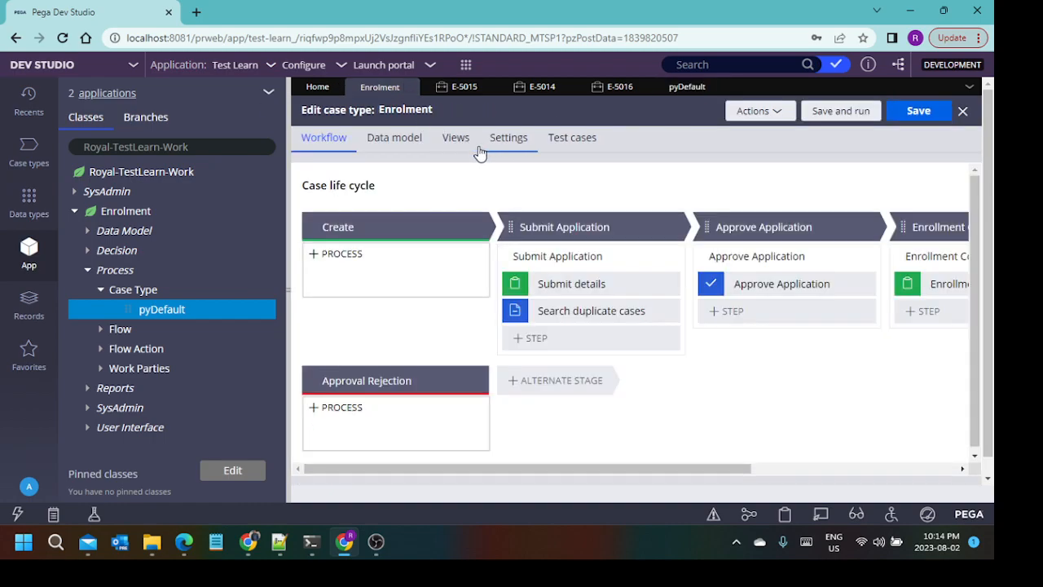